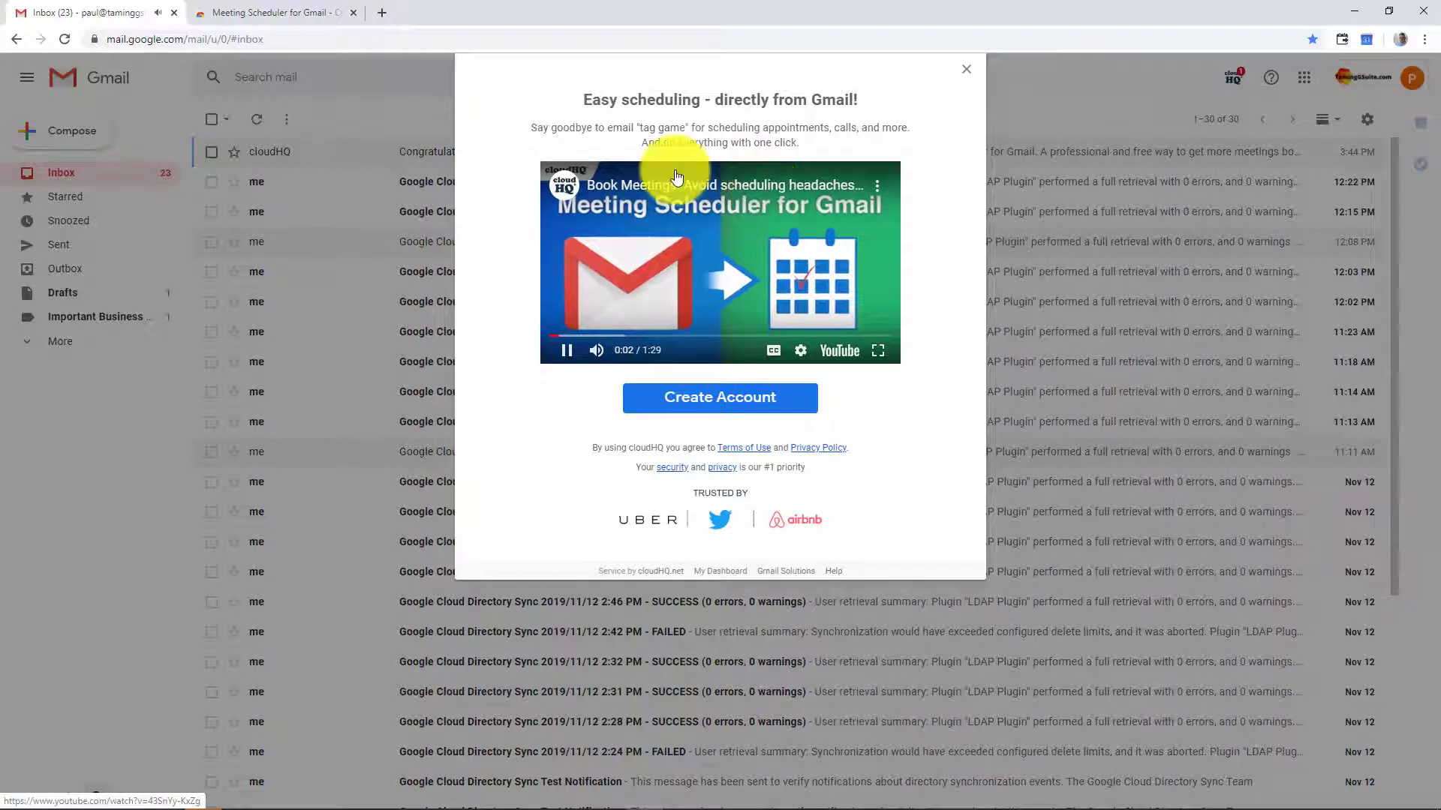
Pause the intro video, create a cloudHQ account with the listed Google account, and allow it access to Google Calendar.
click(570, 354)
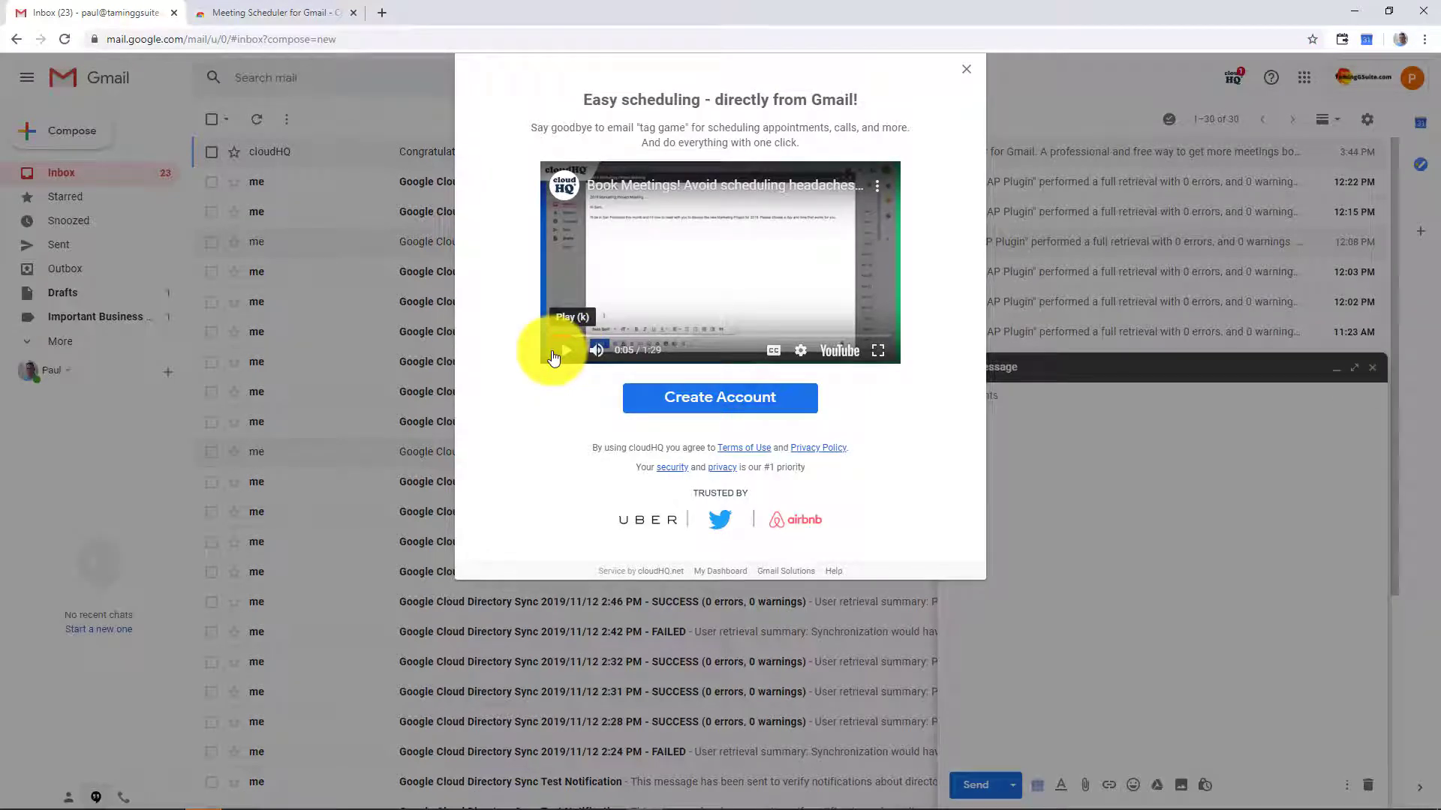
click(717, 396)
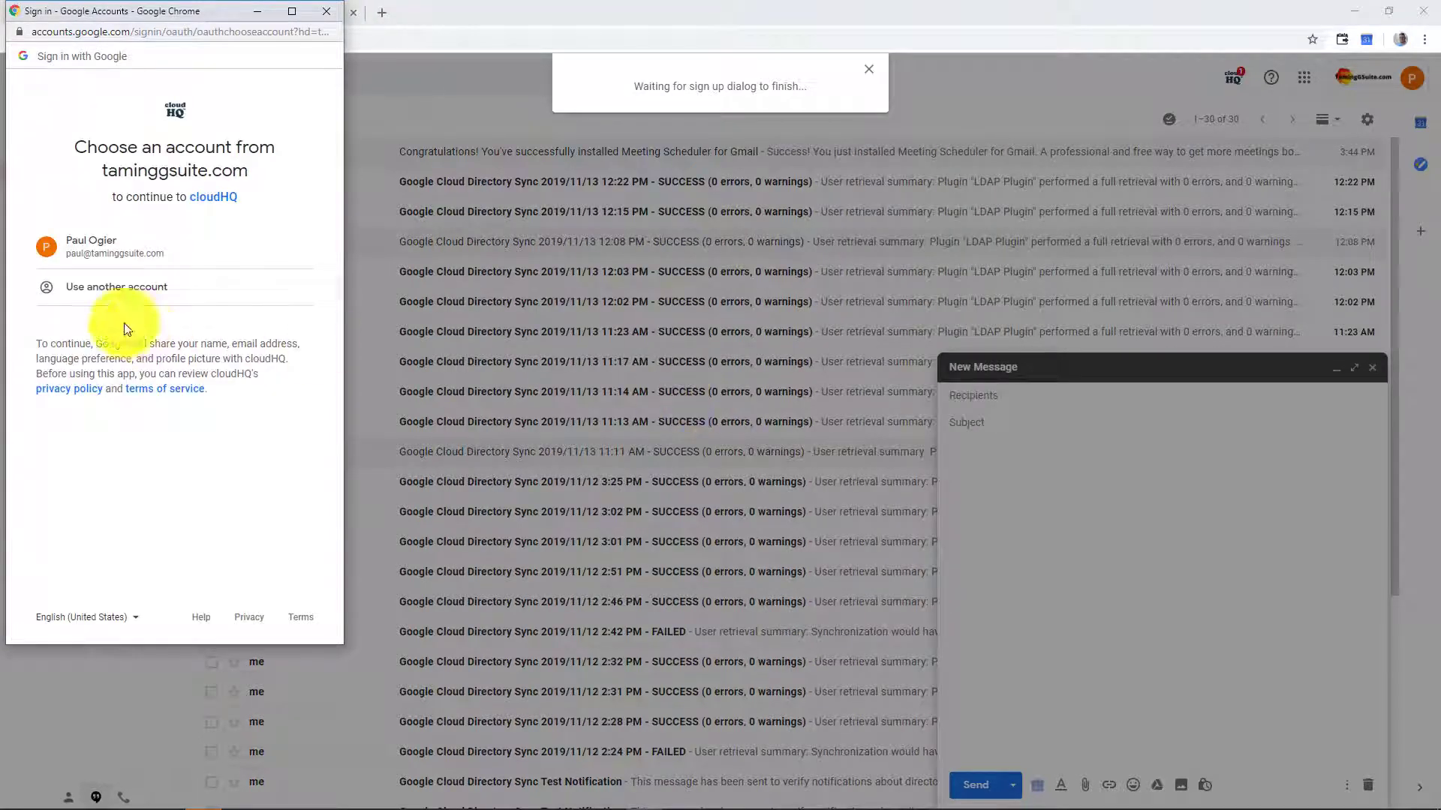
click(109, 245)
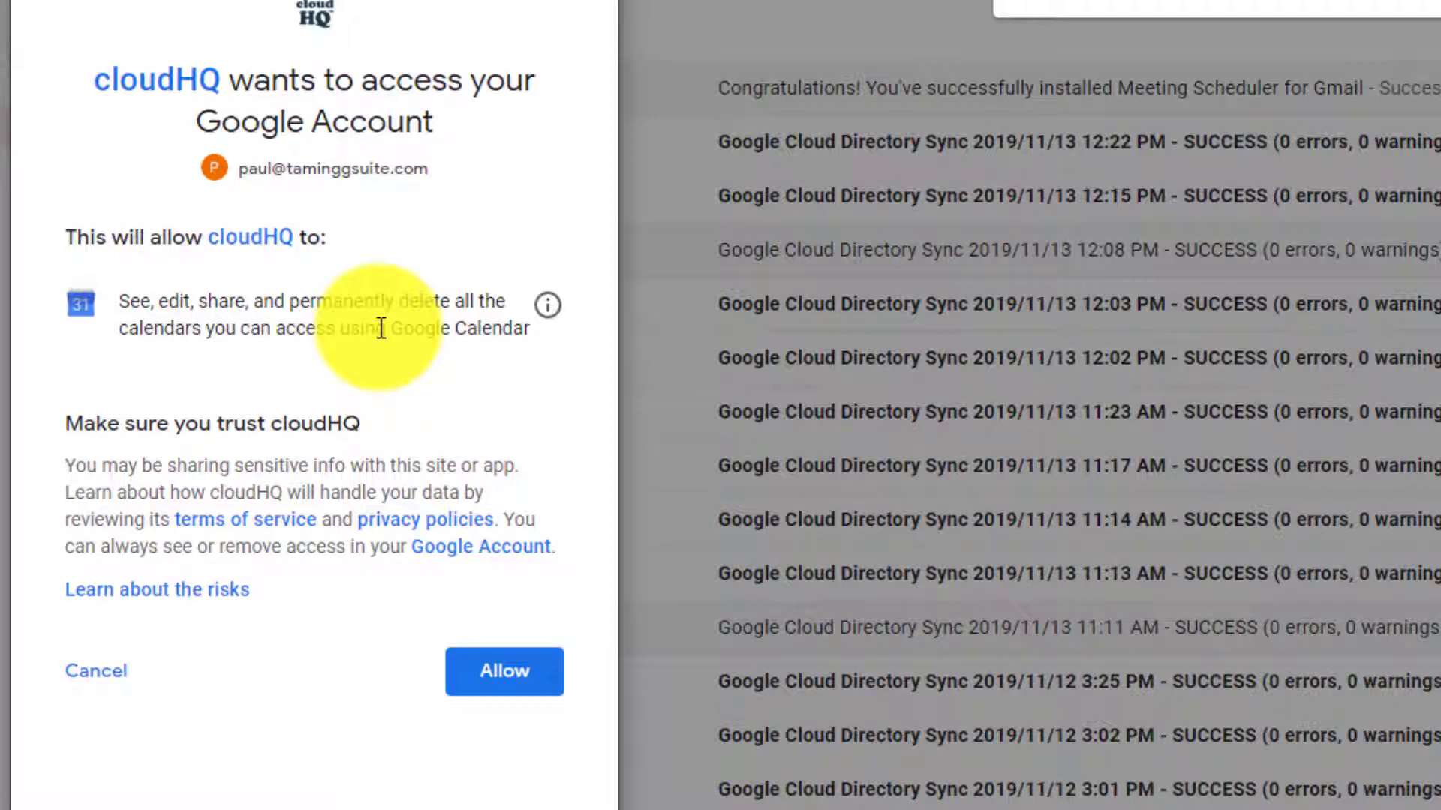
click(498, 679)
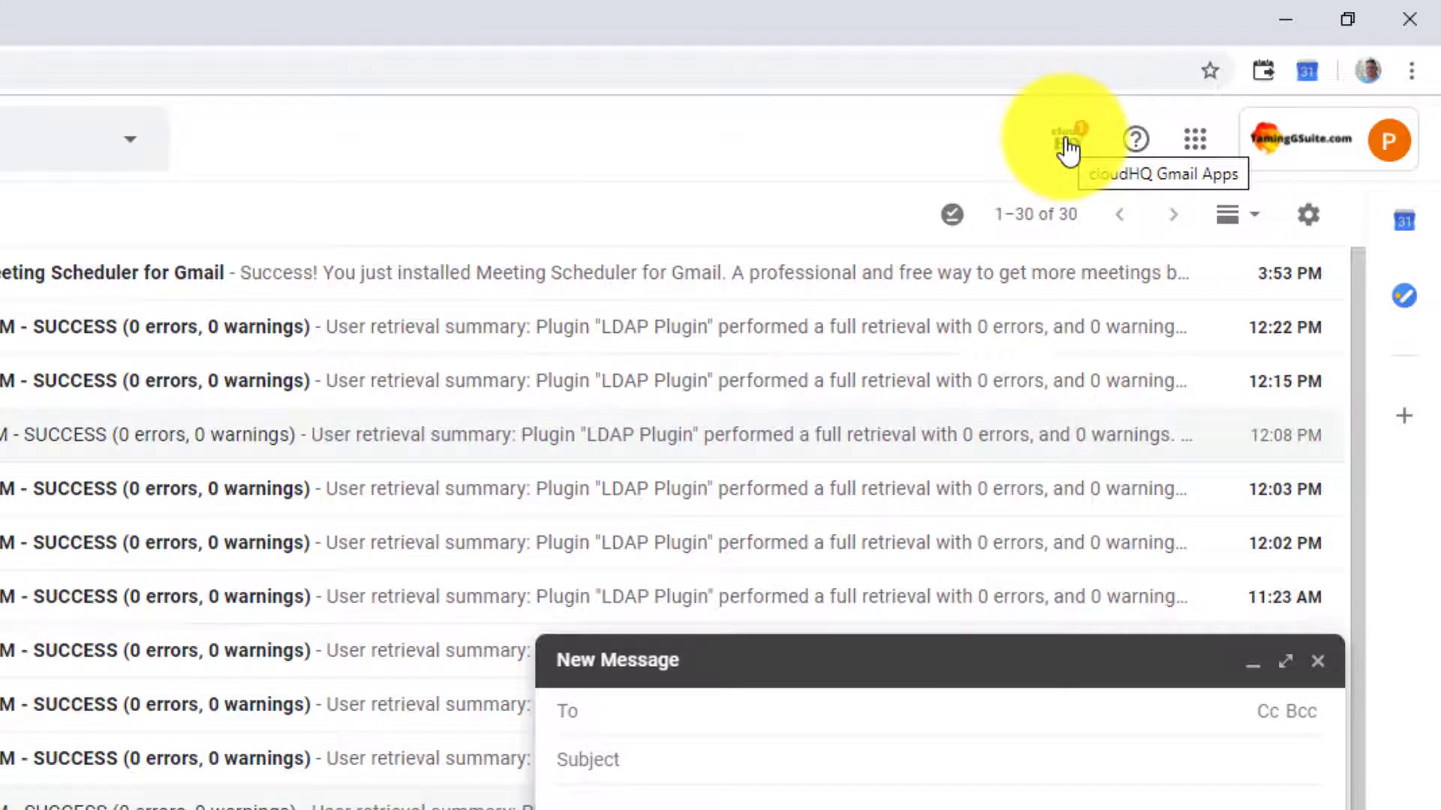
Look over the cloudHQ Gmail Apps menu and return to the new message.
click(1069, 149)
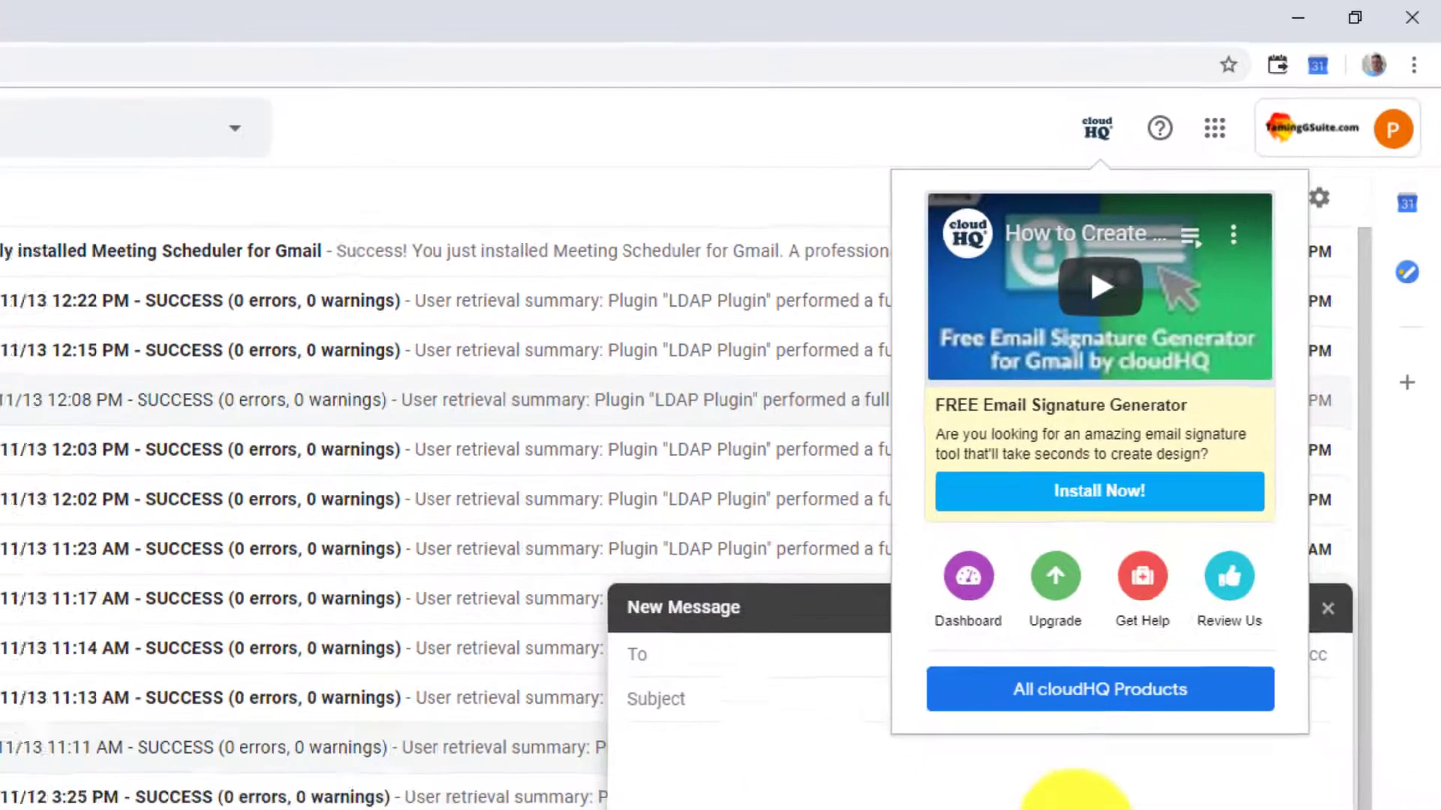
click(1205, 533)
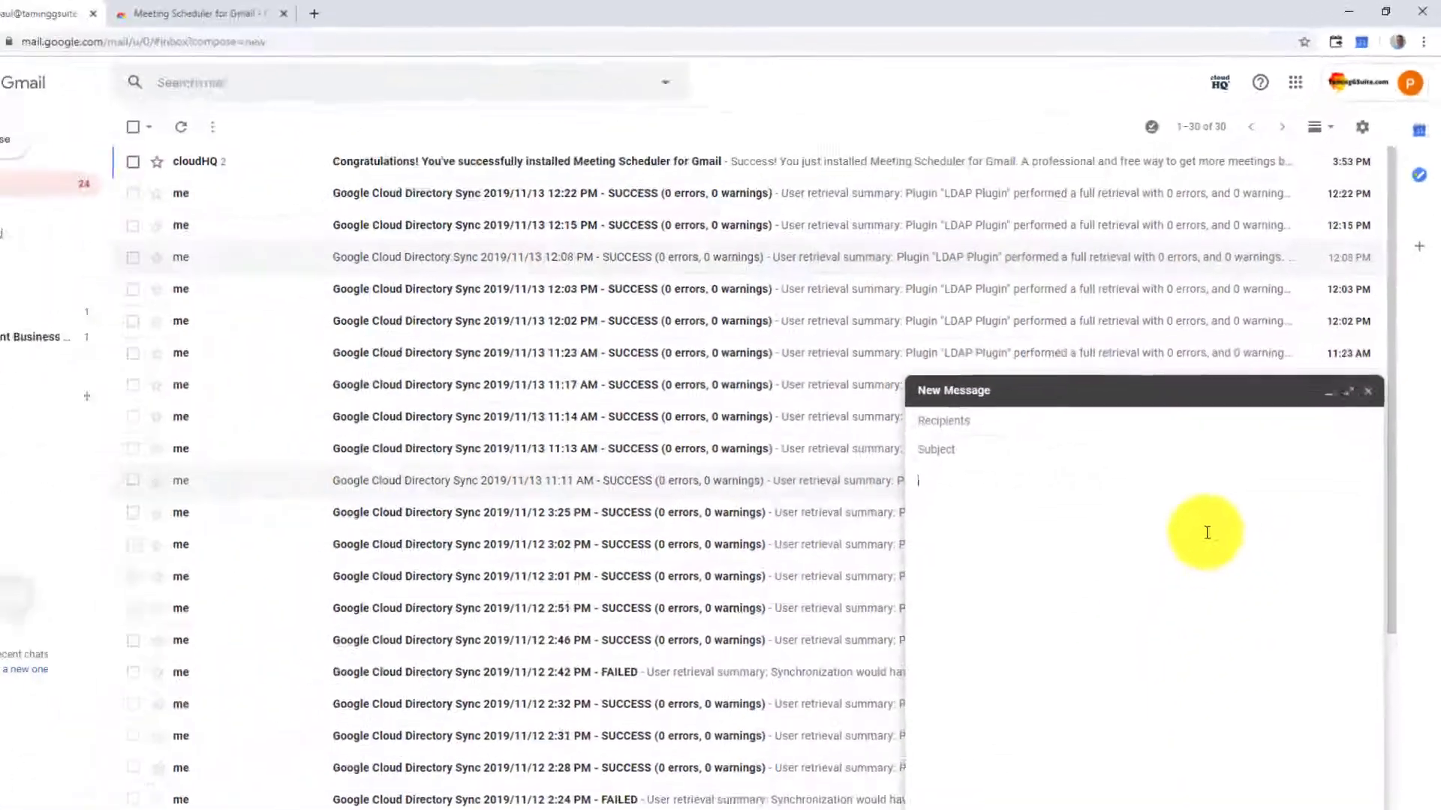
Expand the new message and fill in the recipient's e-mail, the subject "Wanna Meet Up?" and the body "Hey Wanna meet up?".
click(1354, 368)
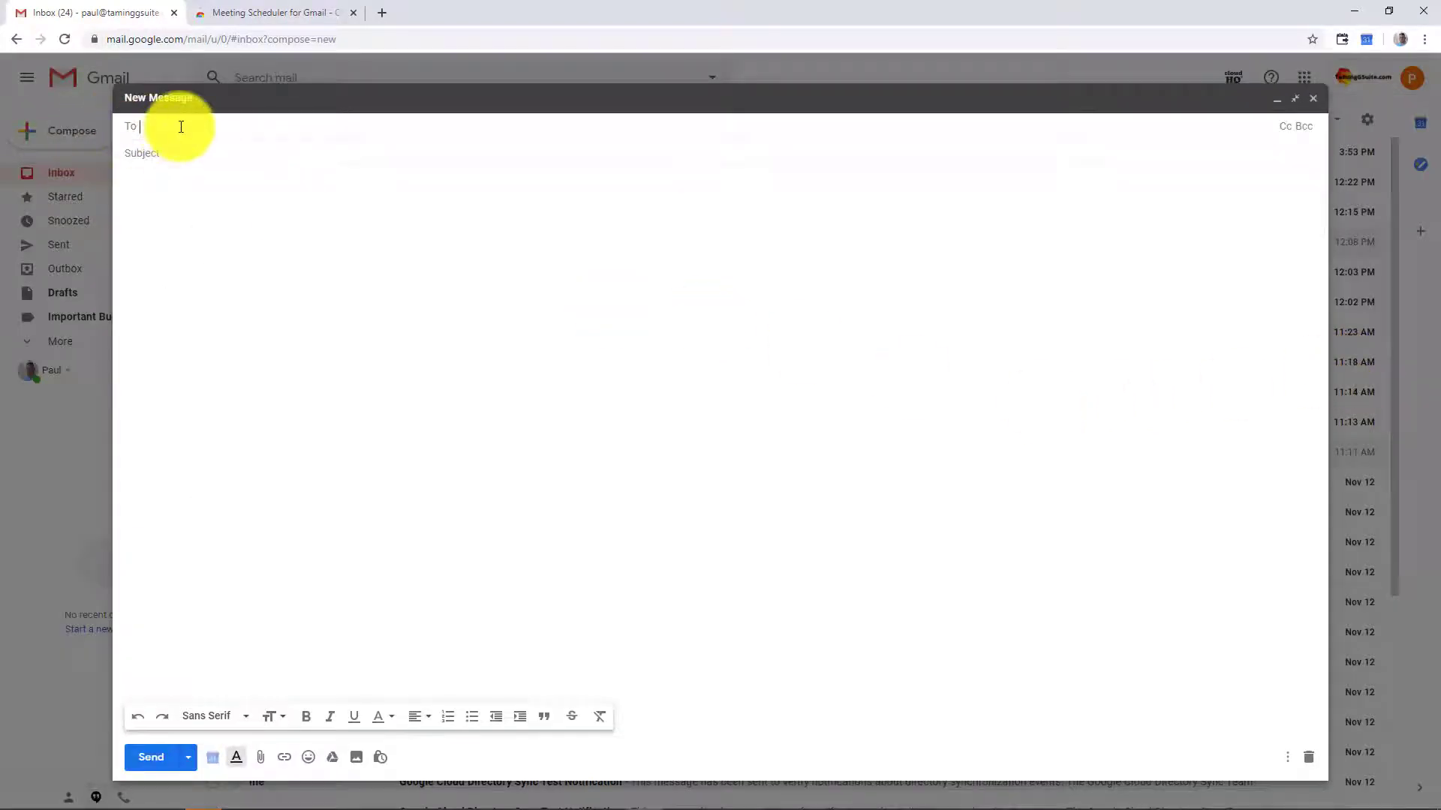
text(pogly-)
key(Tab)
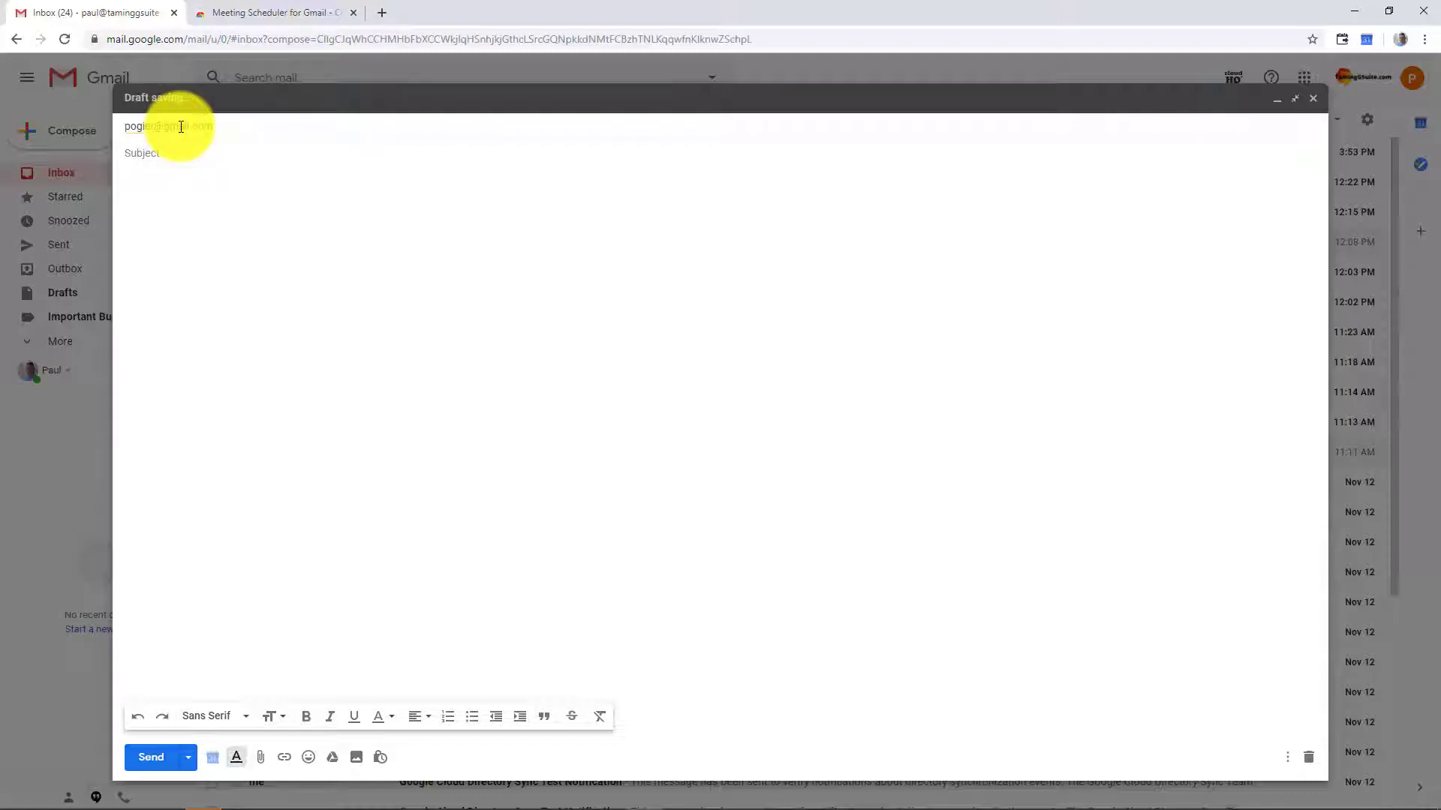
text(Wanna Meet)
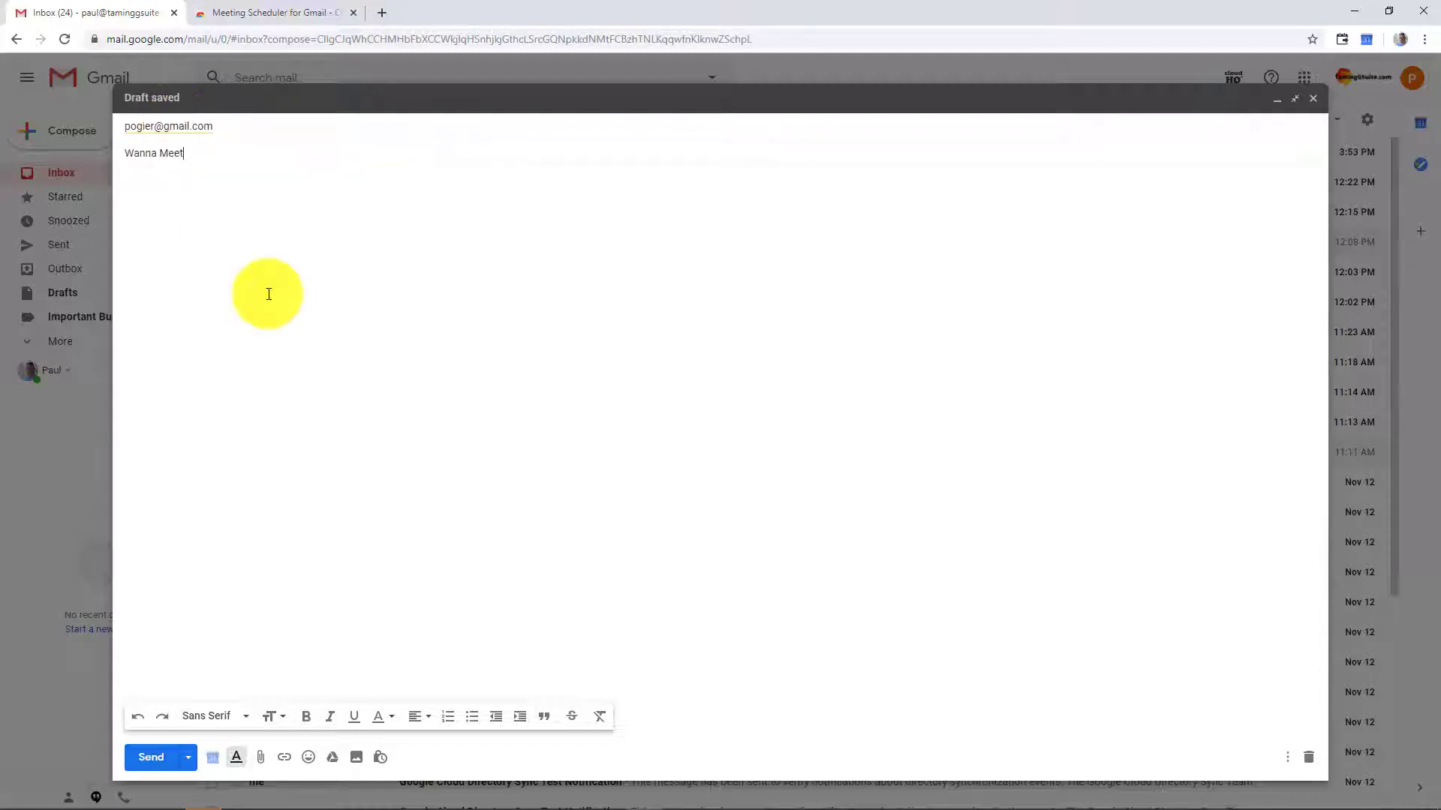
text( Up?)
key(Tab)
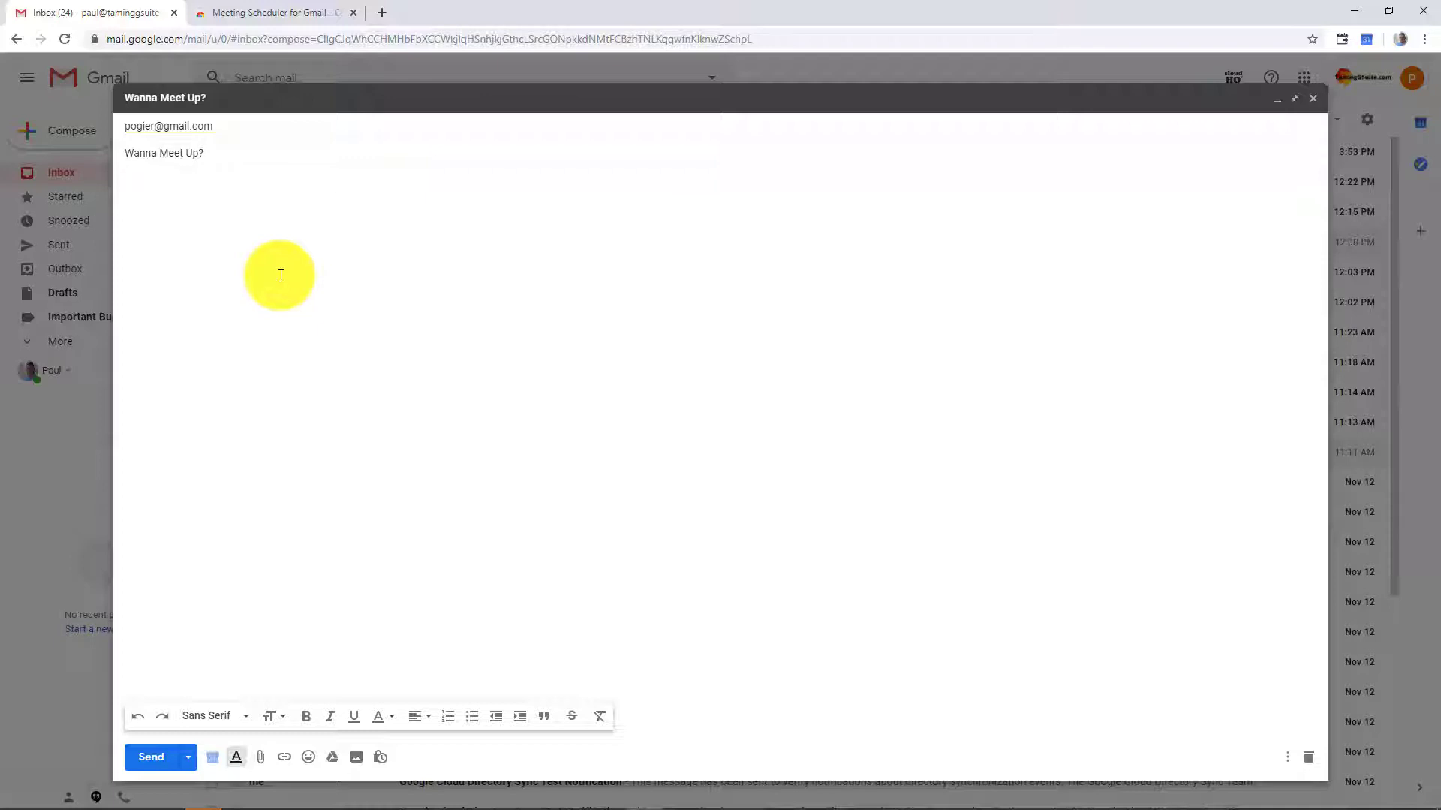
text(Hey Wanna meet up?)
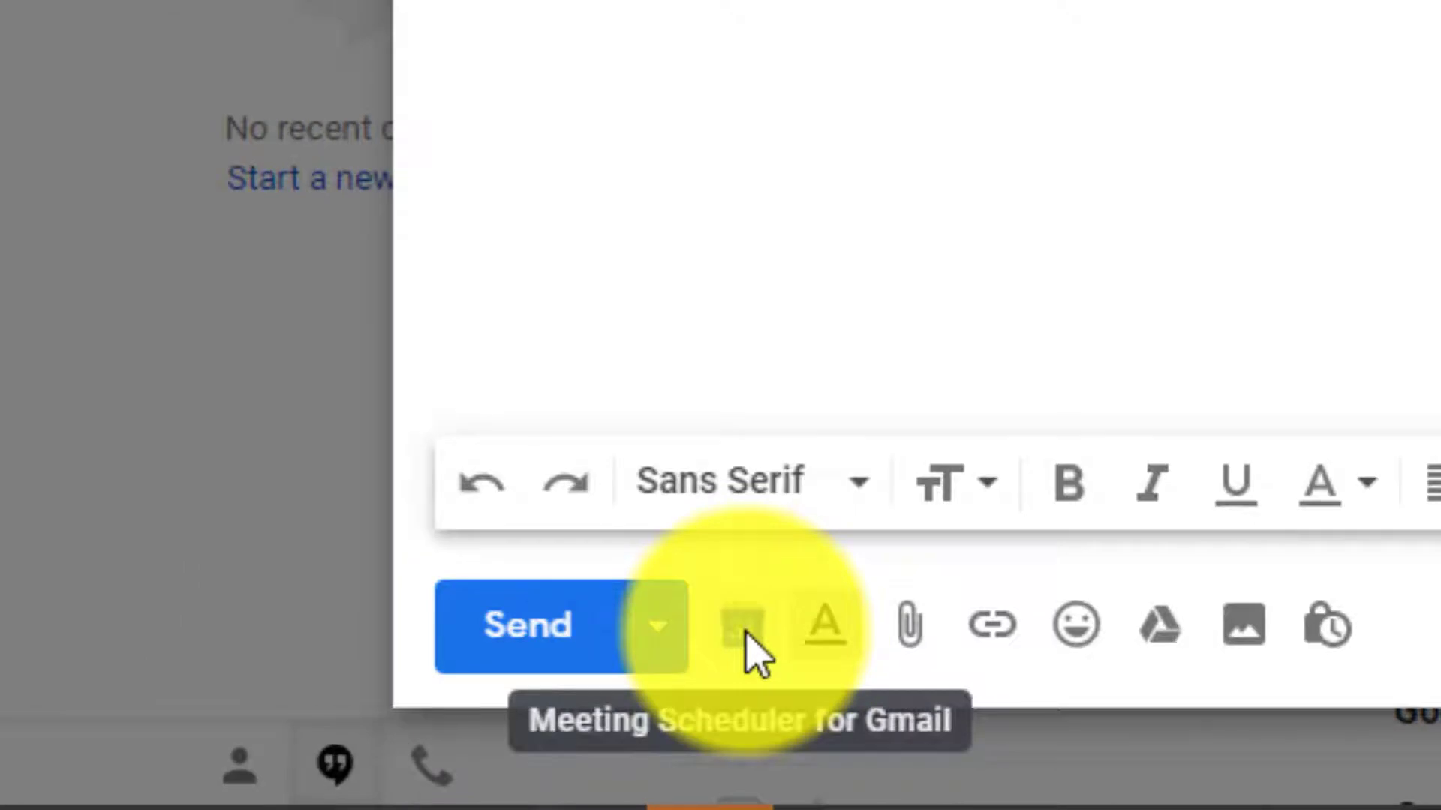
Open Meeting Scheduler for the message and set location "Coffee Shop in Town", description "Meet up" and a 60 min duration, keeping My Calendar.
click(752, 652)
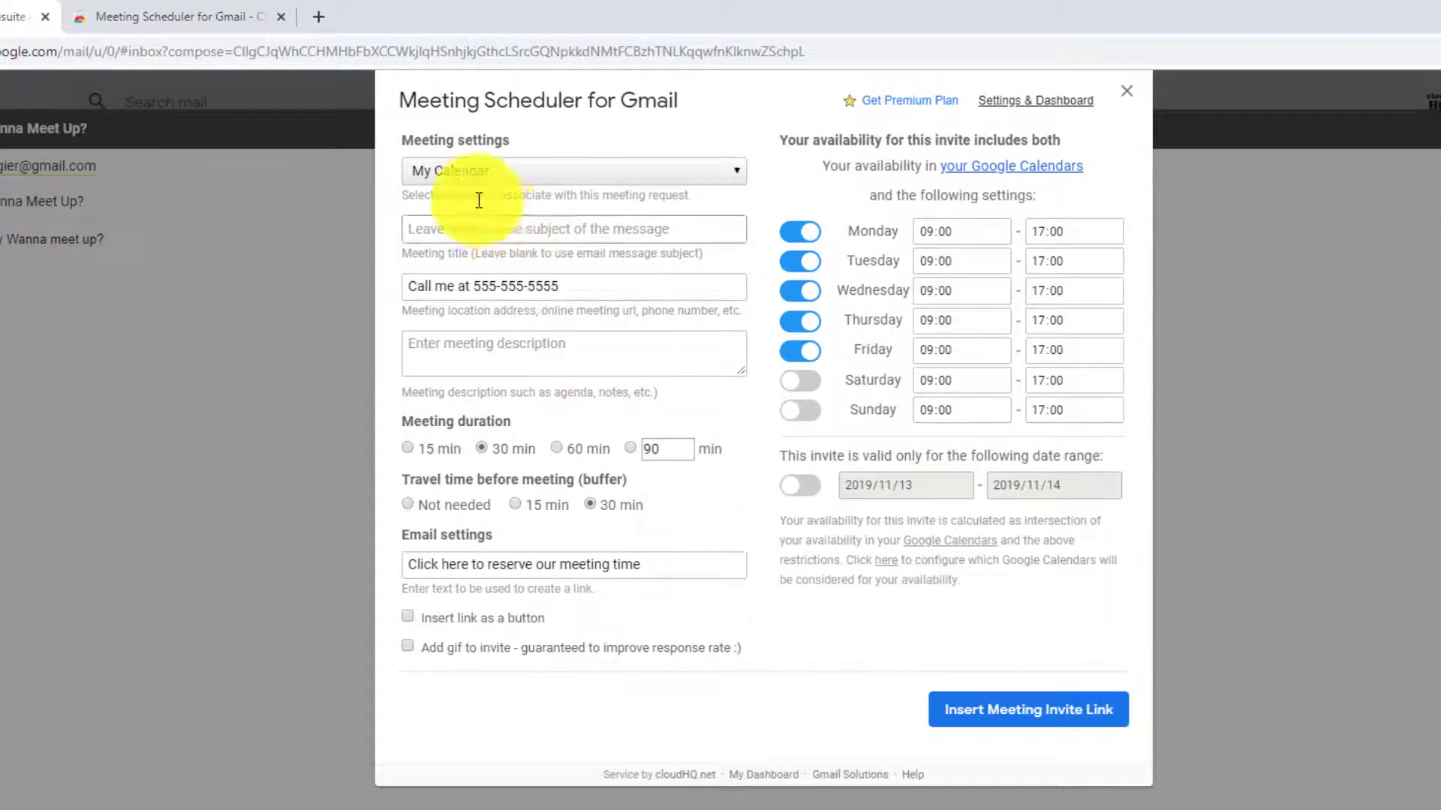
click(503, 178)
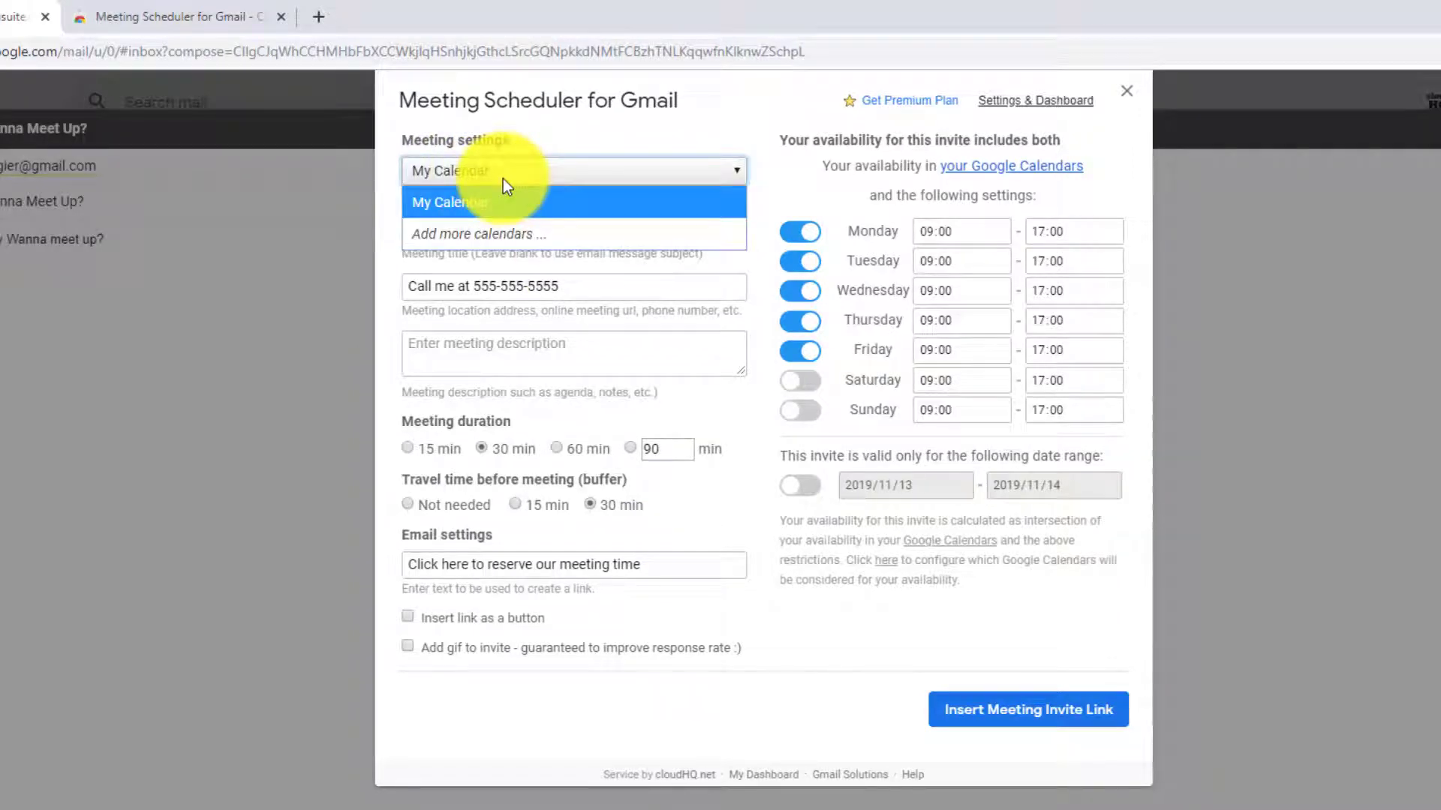
click(503, 180)
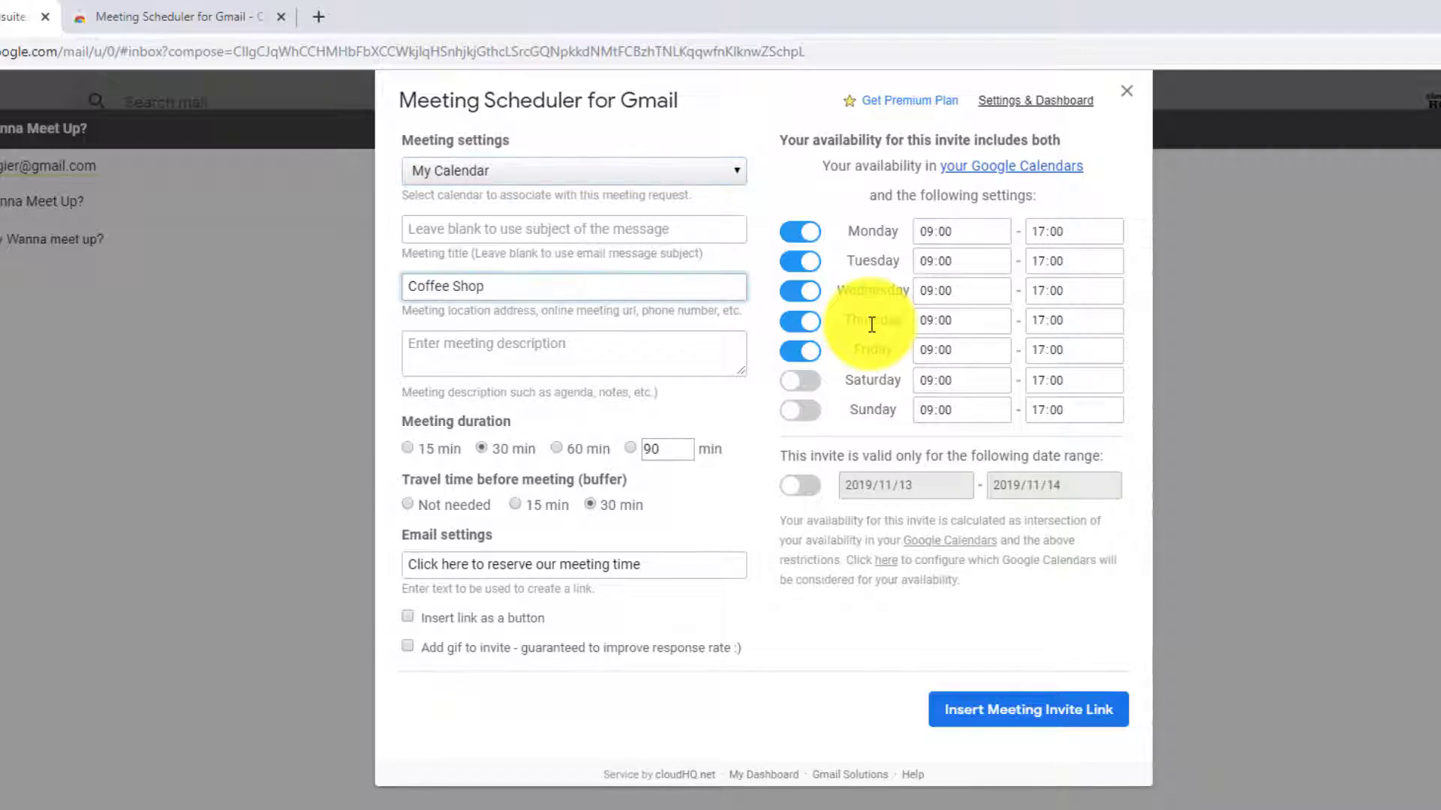
text(in Town)
click(590, 345)
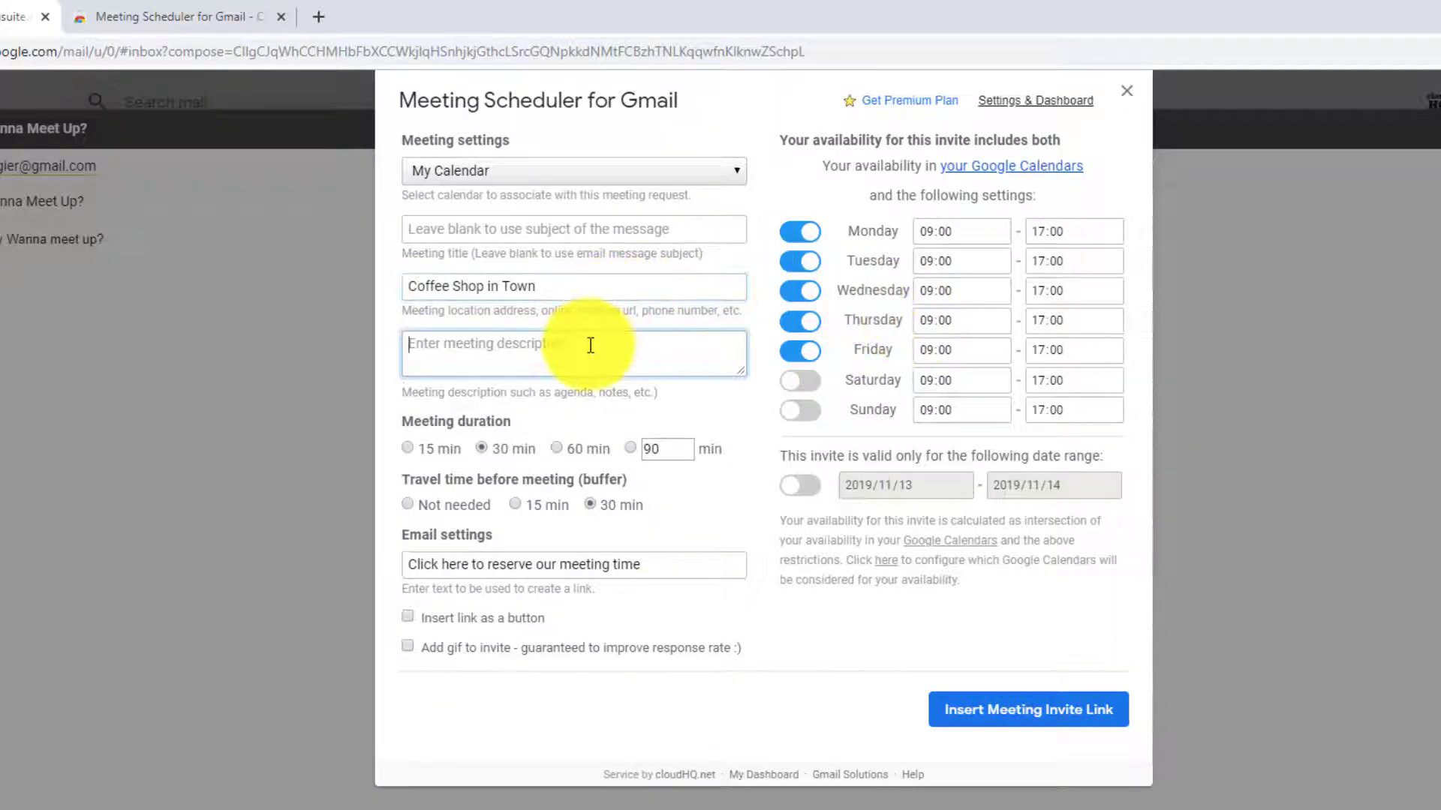
text(Meet up)
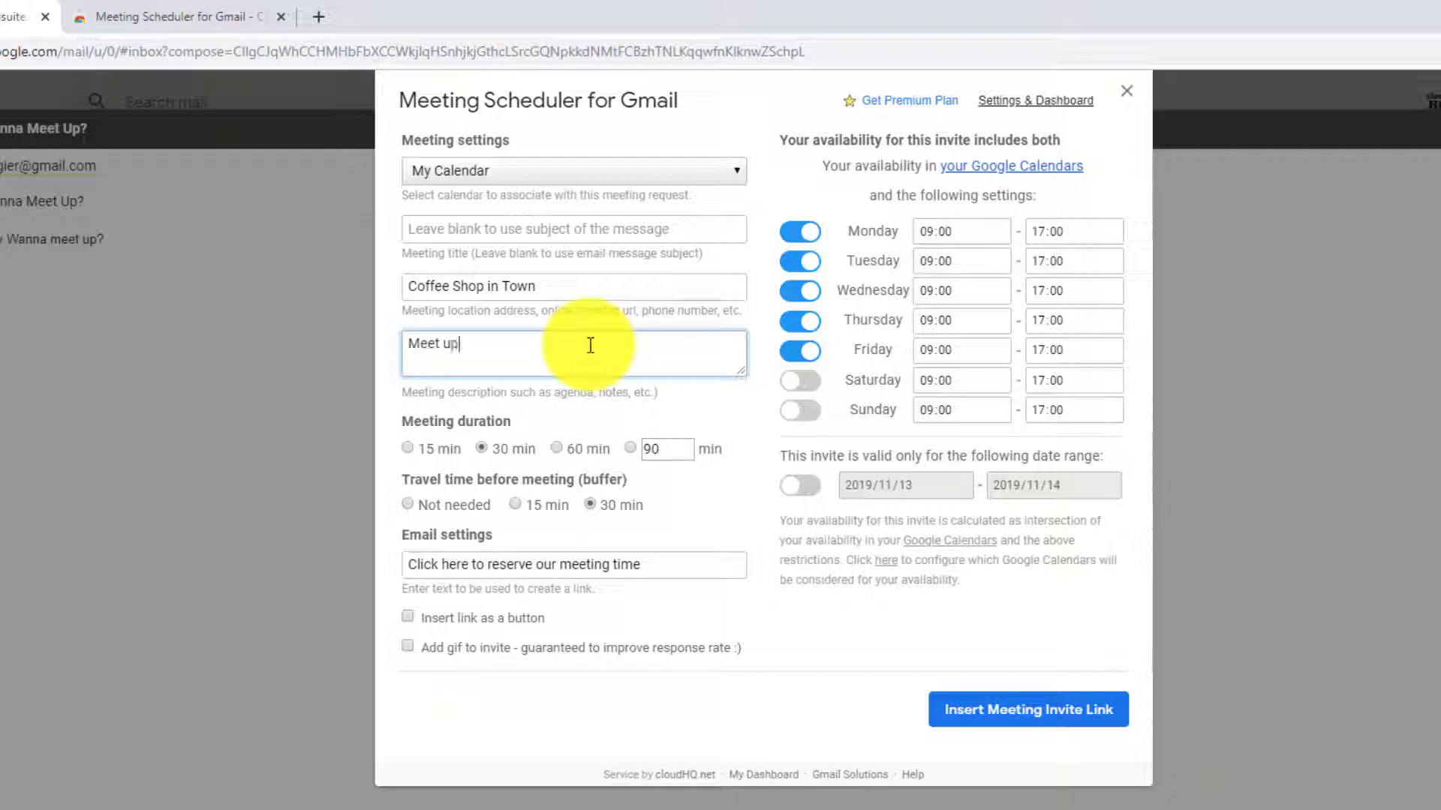
click(554, 449)
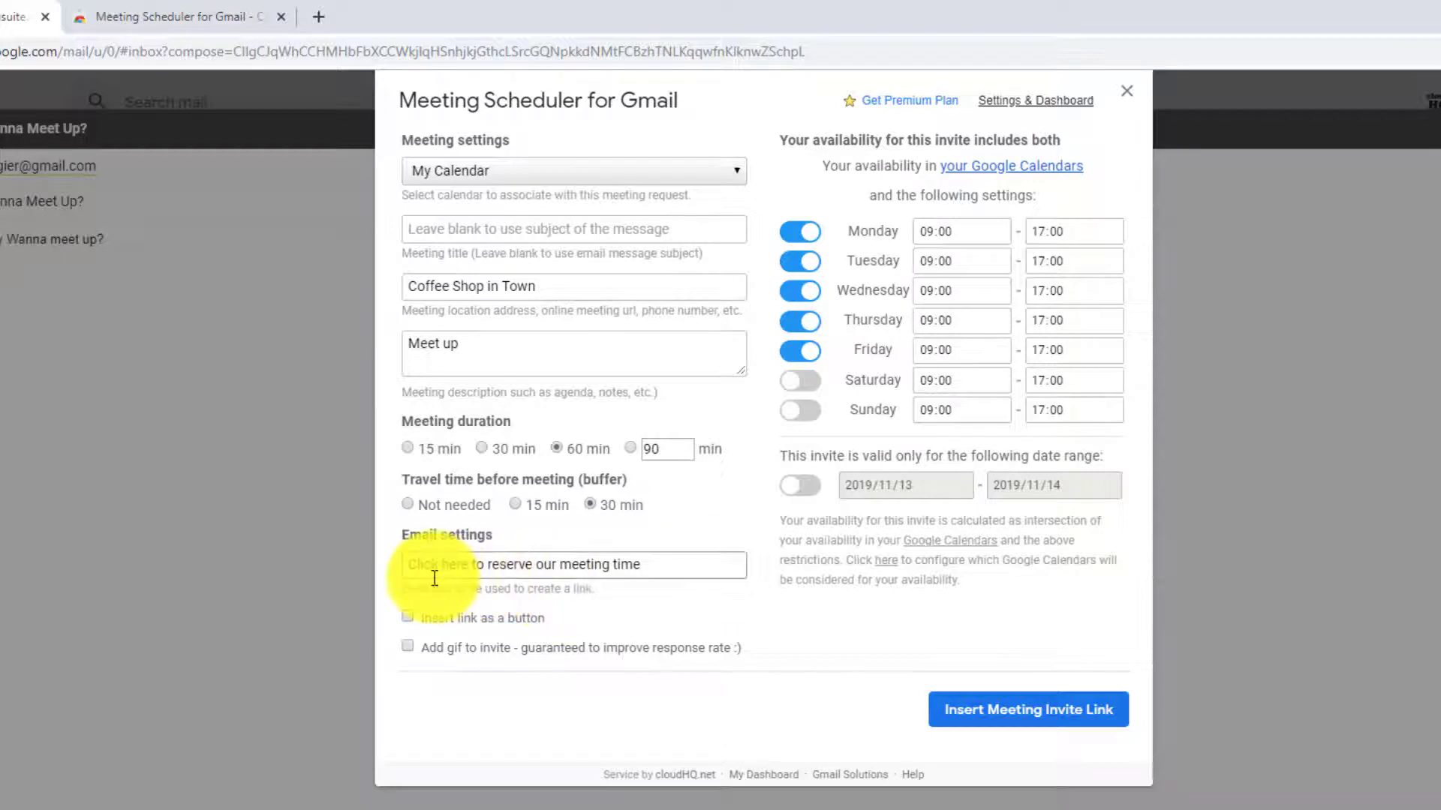
Set the invite link text to "Click here for more!!!" and try the button-style link option before switching it back off.
triple_click(637, 570)
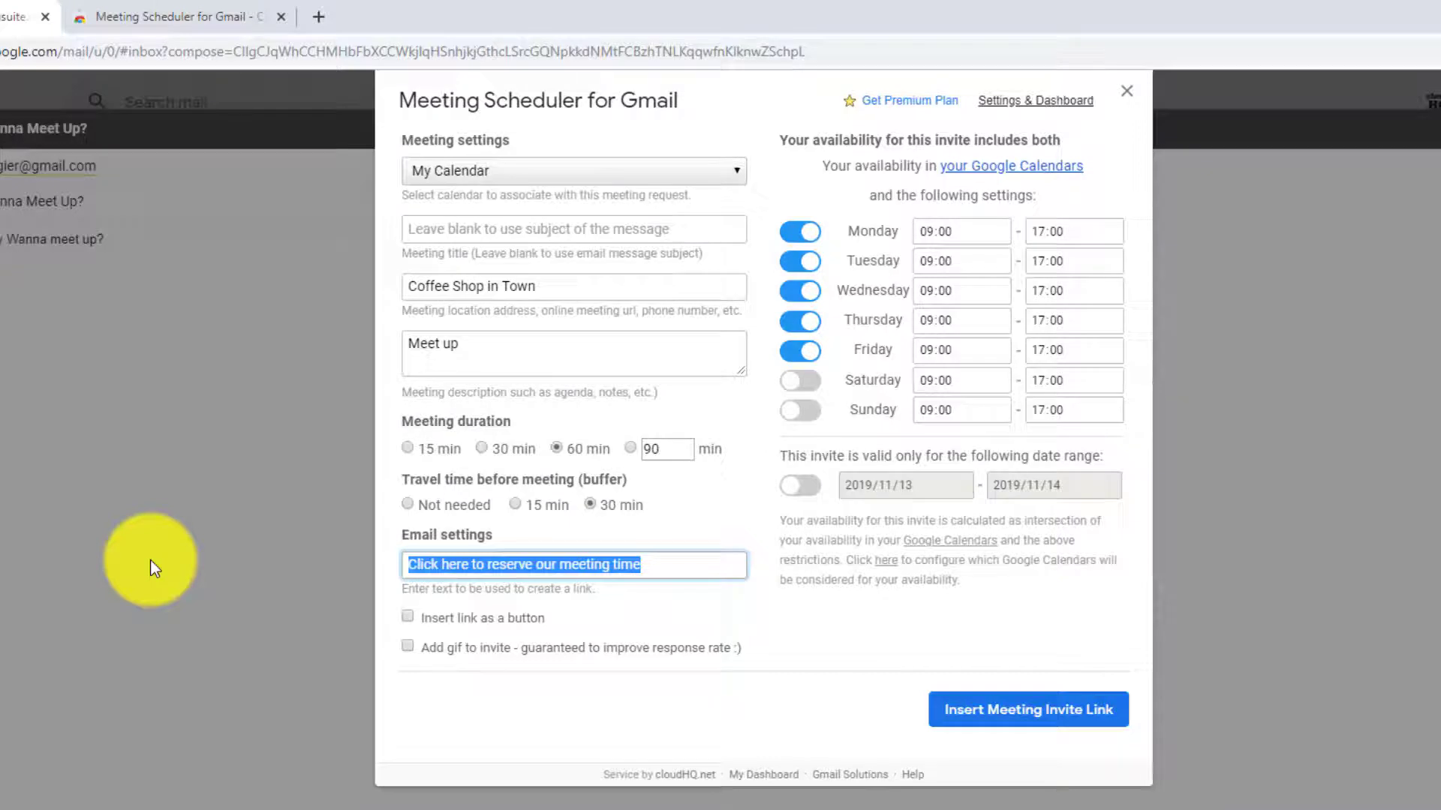
text(Click here for )
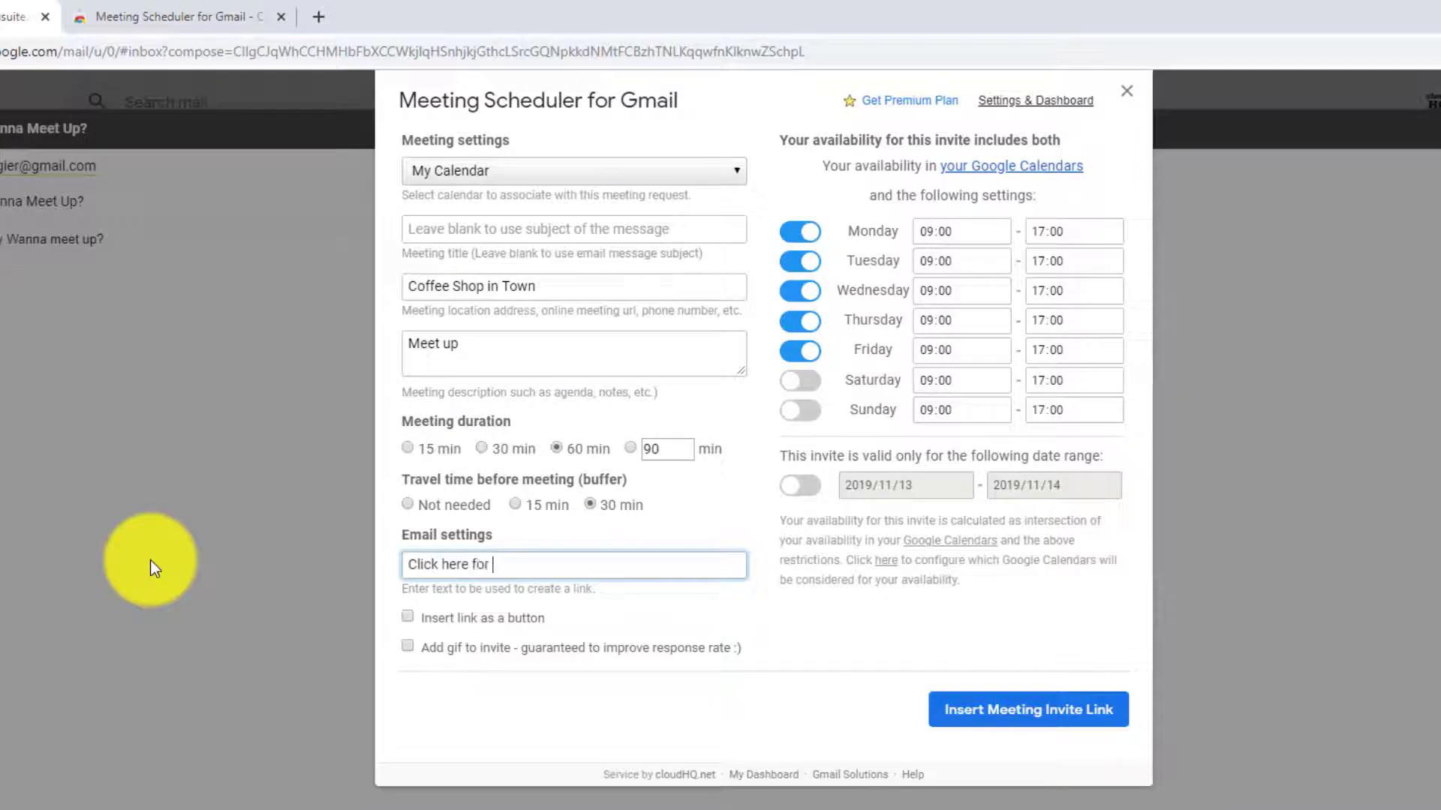
text(more!!!)
click(480, 622)
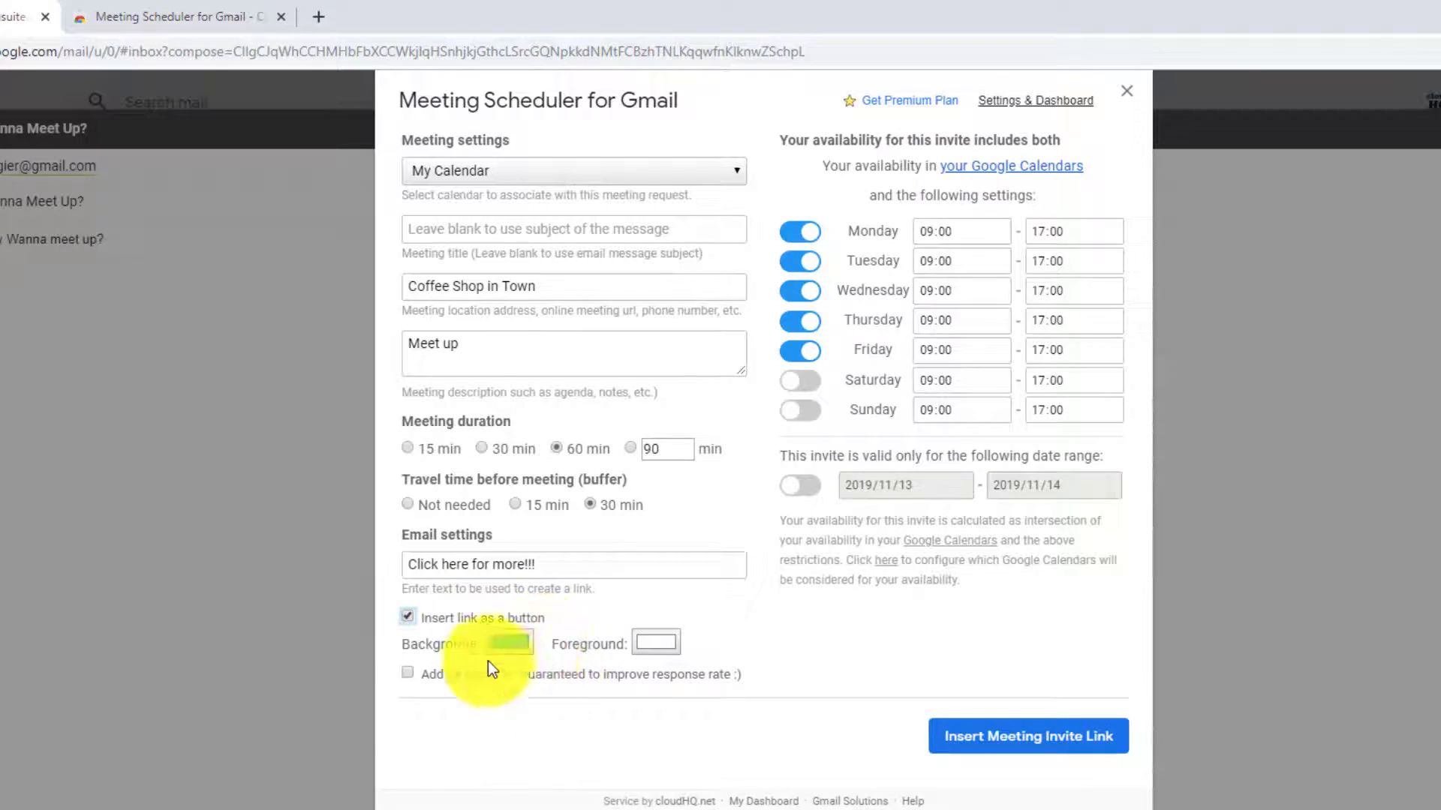
click(480, 617)
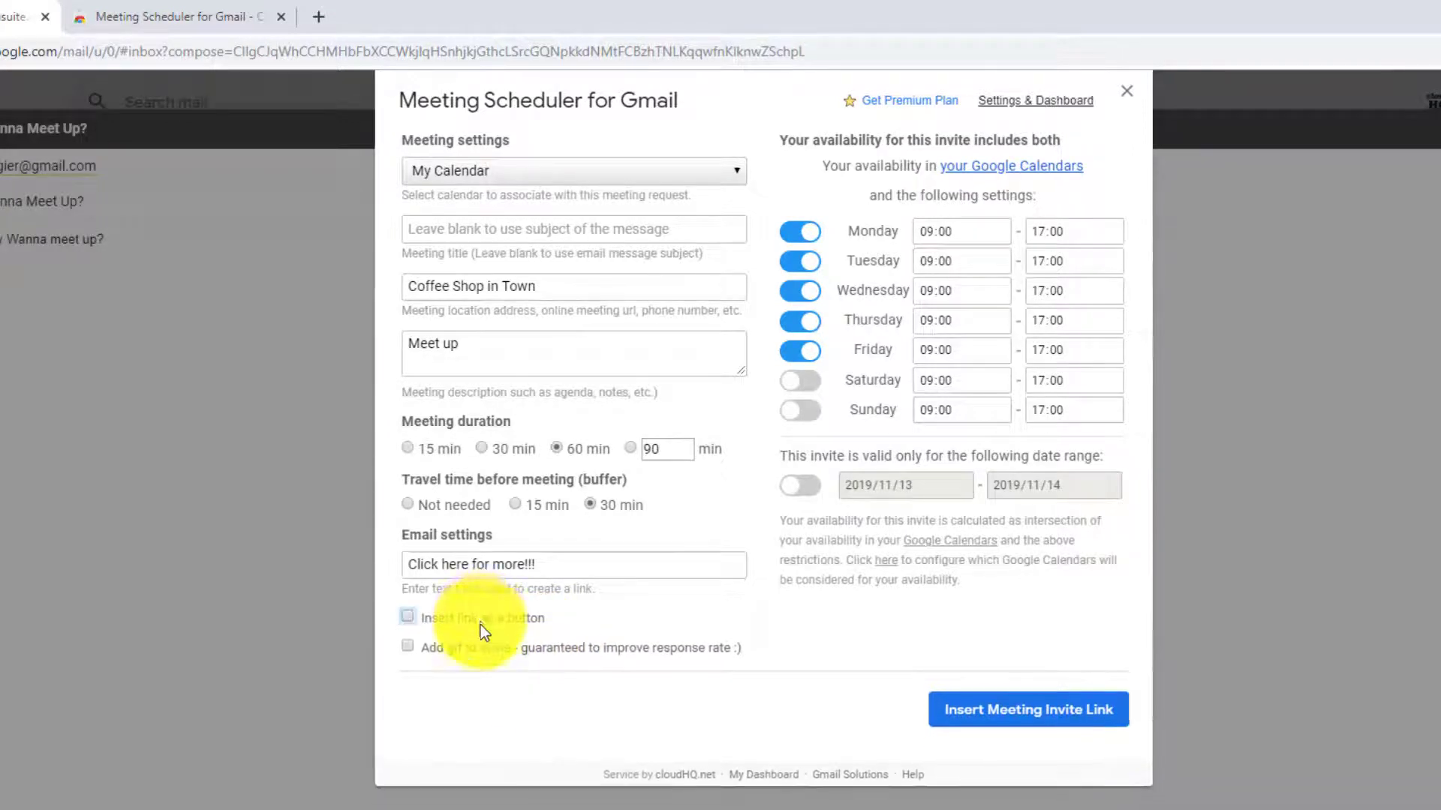
Add a gif to the invite using the search term "meet" and cycle through the results to a different gif.
click(466, 648)
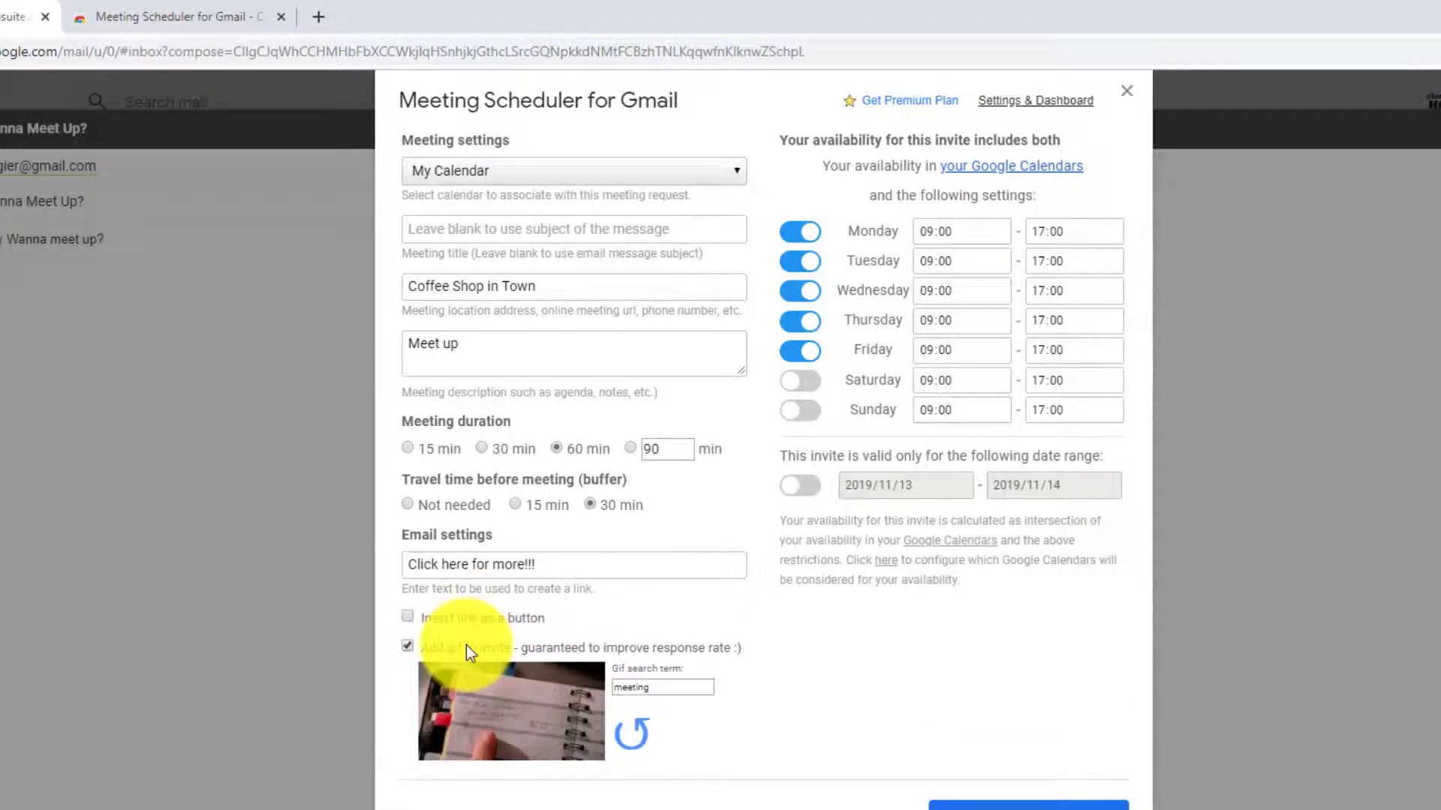
double_click(672, 688)
text(meet)
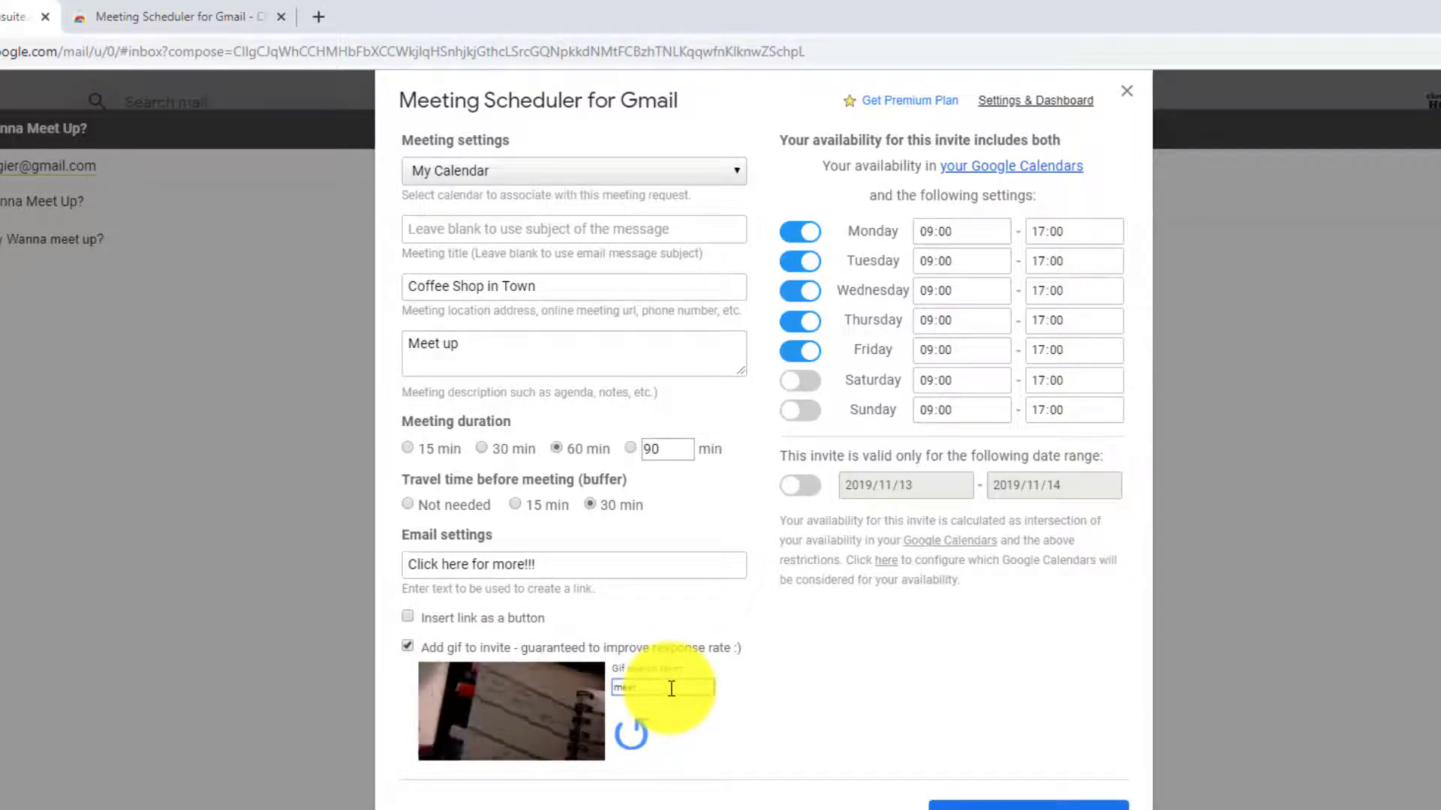
click(630, 734)
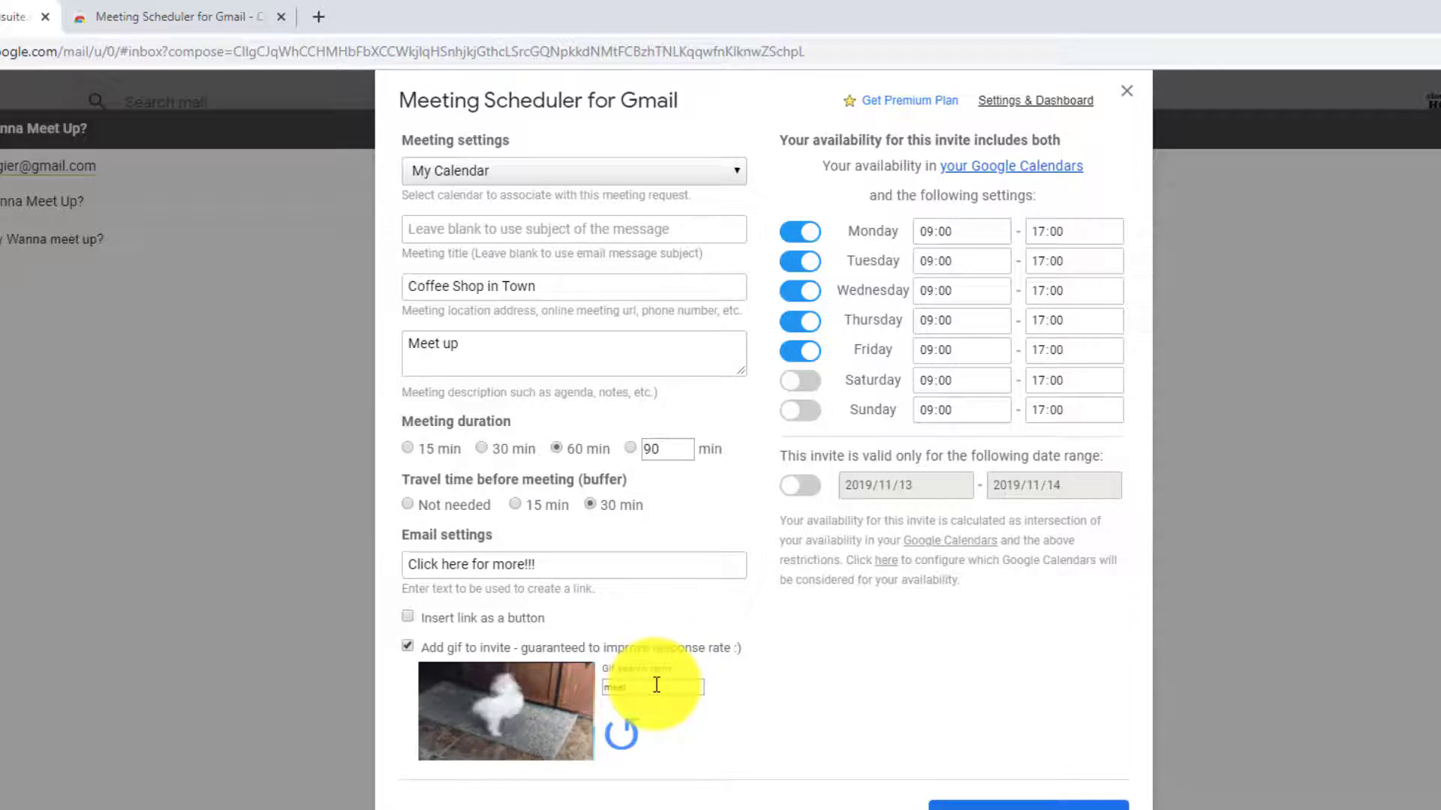
click(621, 735)
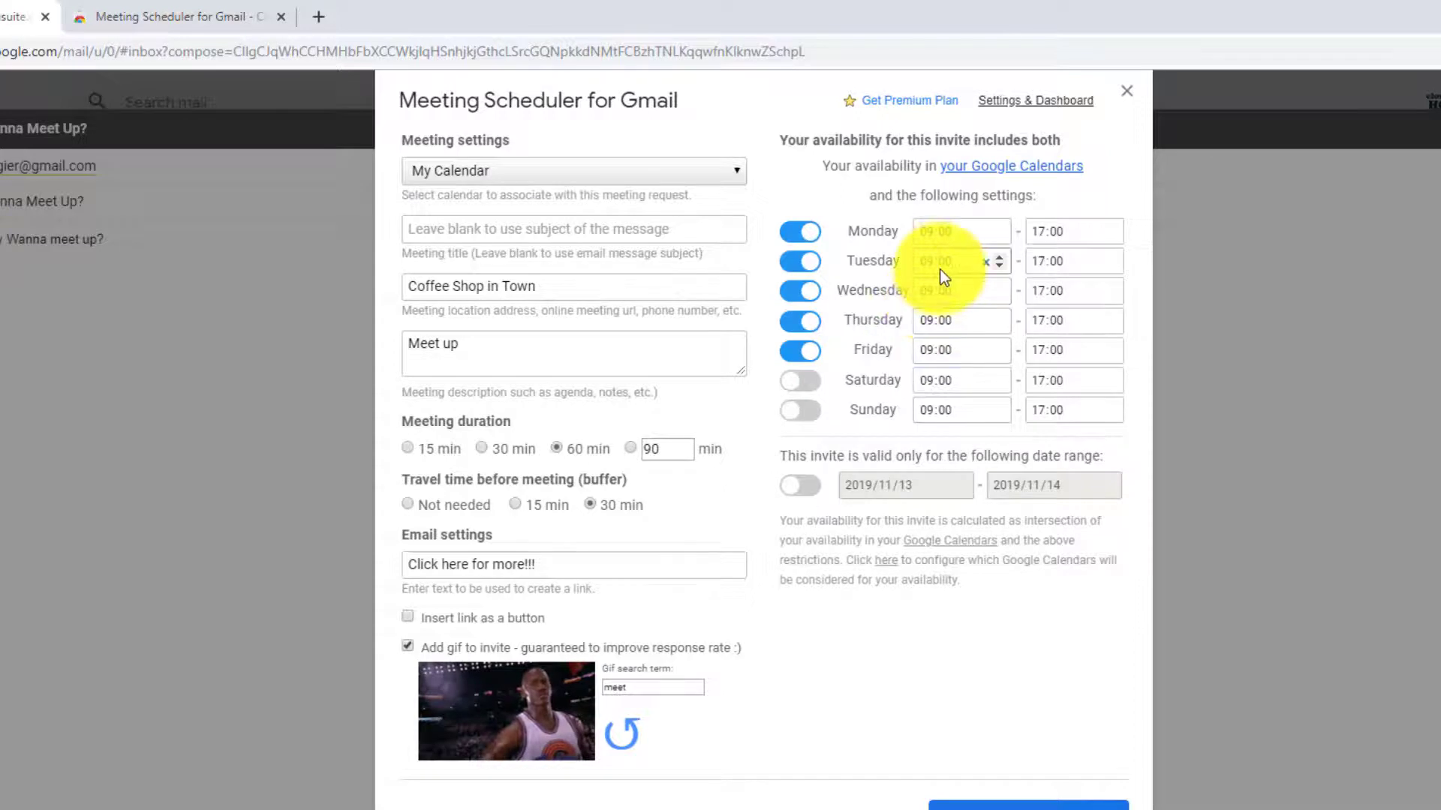
Turn off availability for Monday, Thursday and Friday, and set Tuesday's start time to 10:00.
click(800, 234)
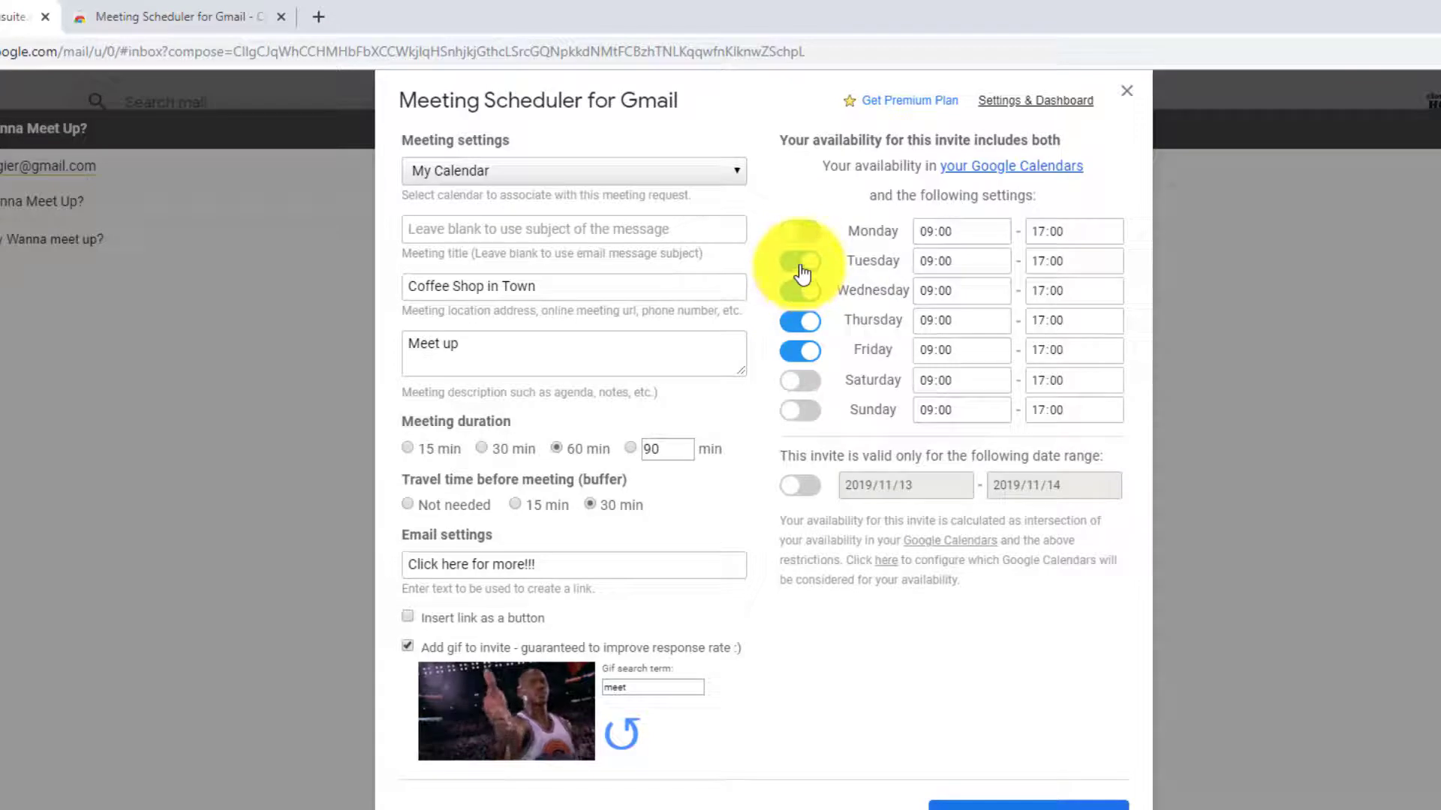
click(801, 347)
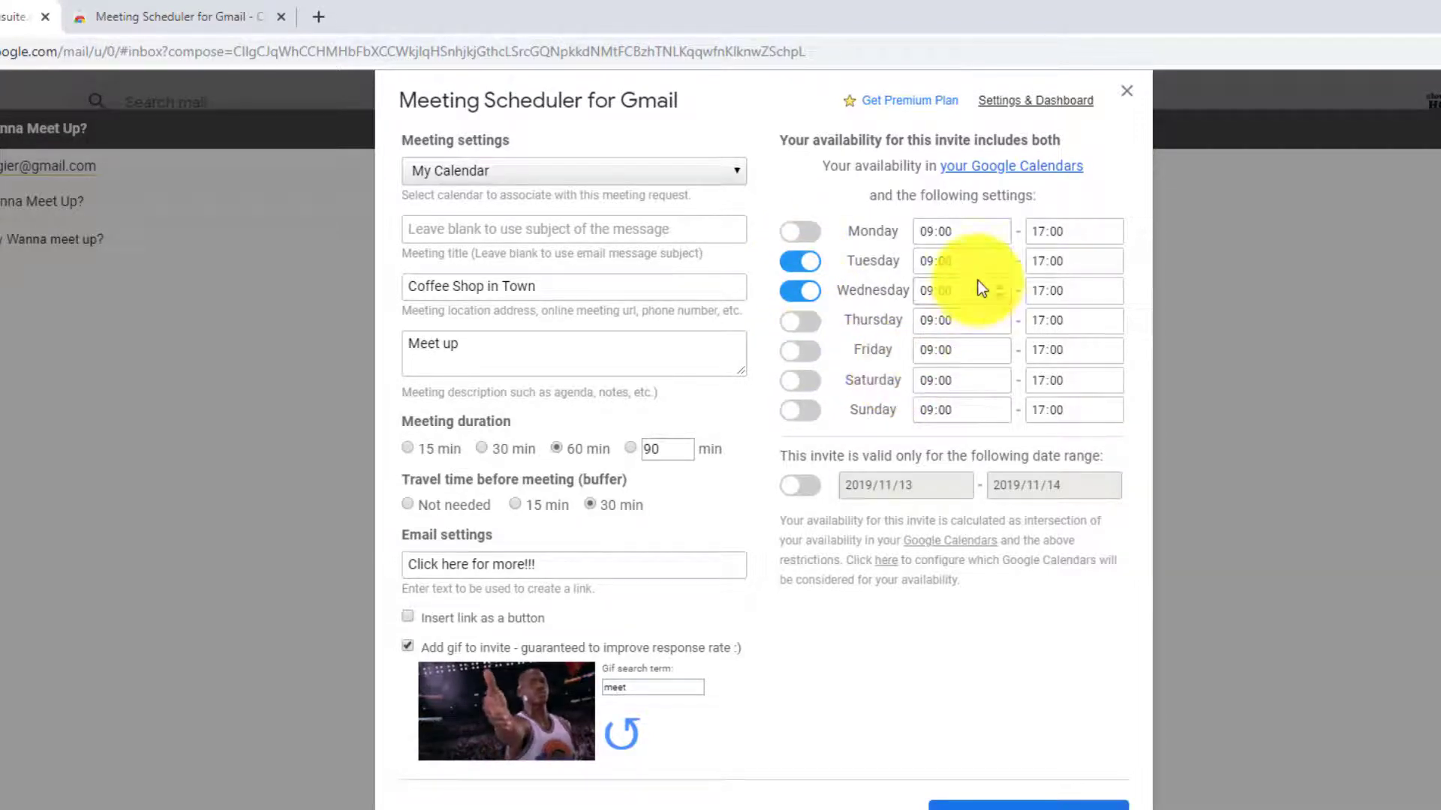
click(986, 263)
key(BackSpace)
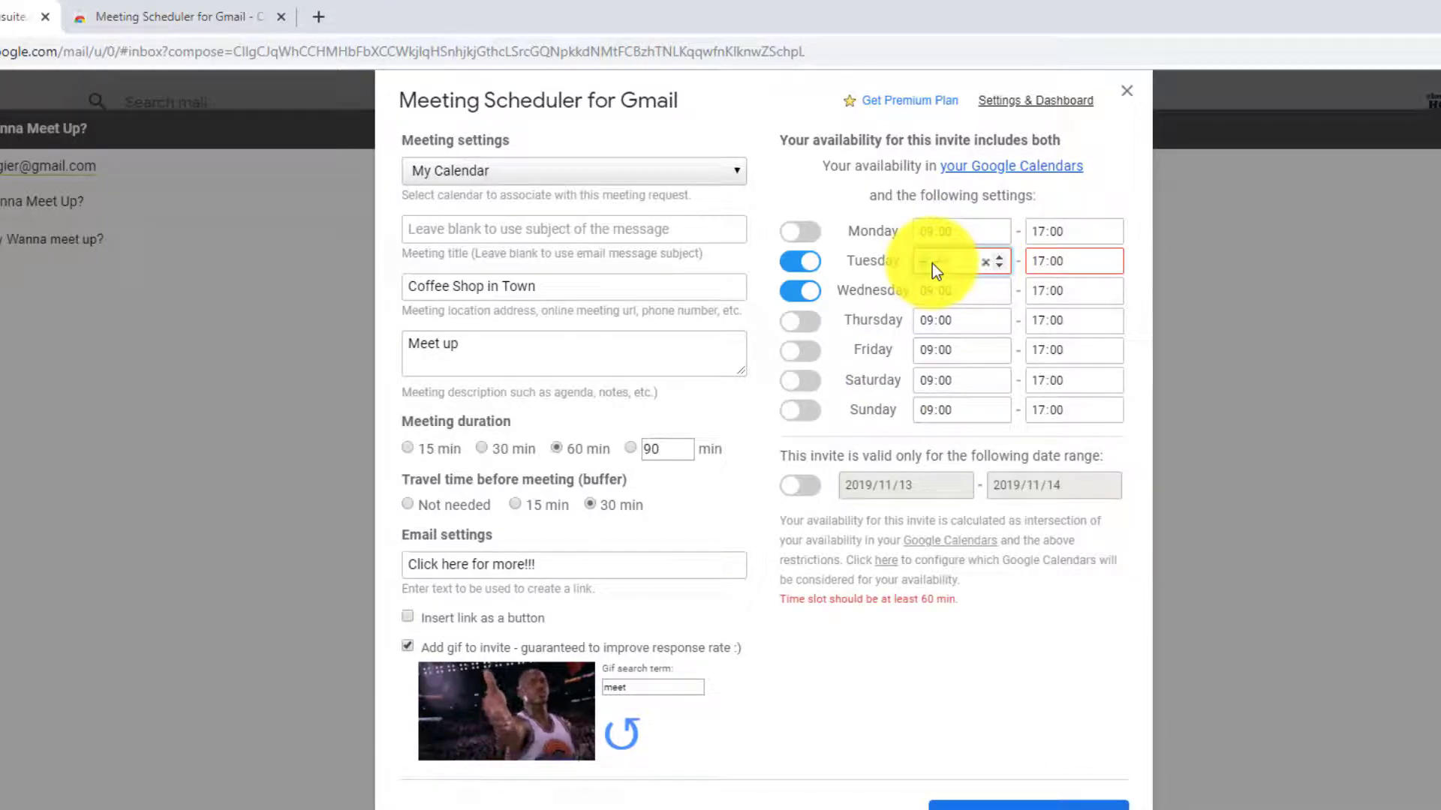
text(10:00)
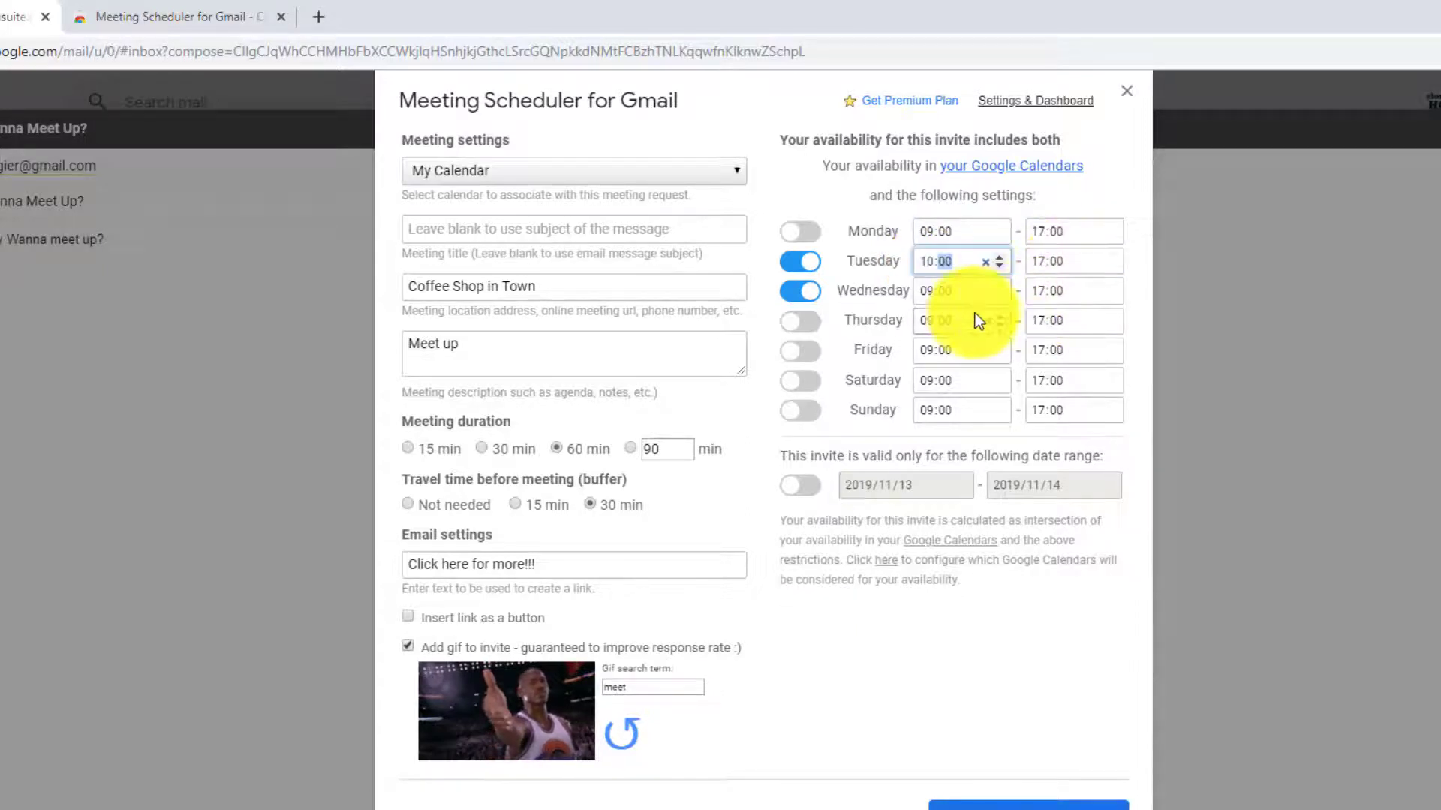
Set Wednesday's availability to run from 11:00 to 16:30.
click(929, 291)
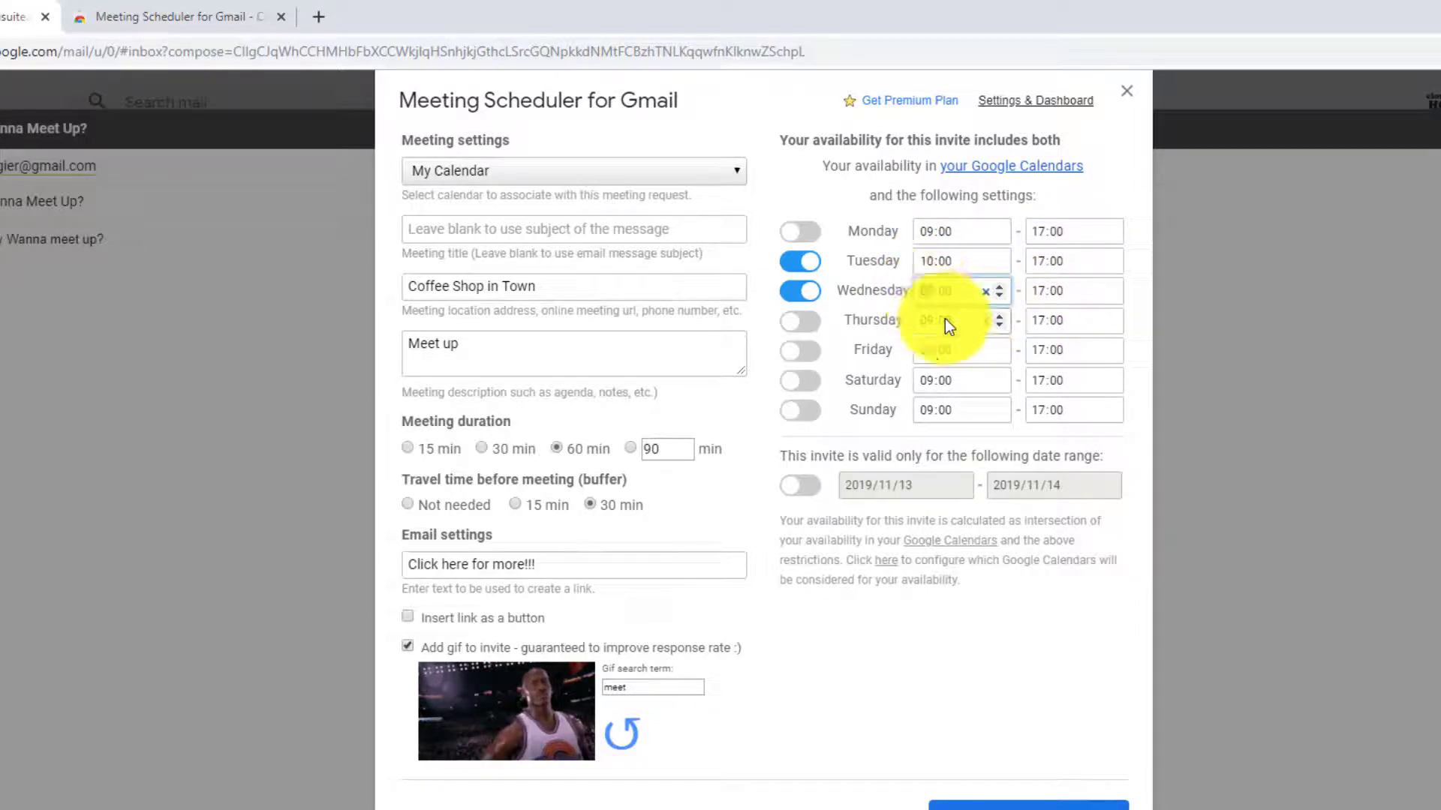
text(11)
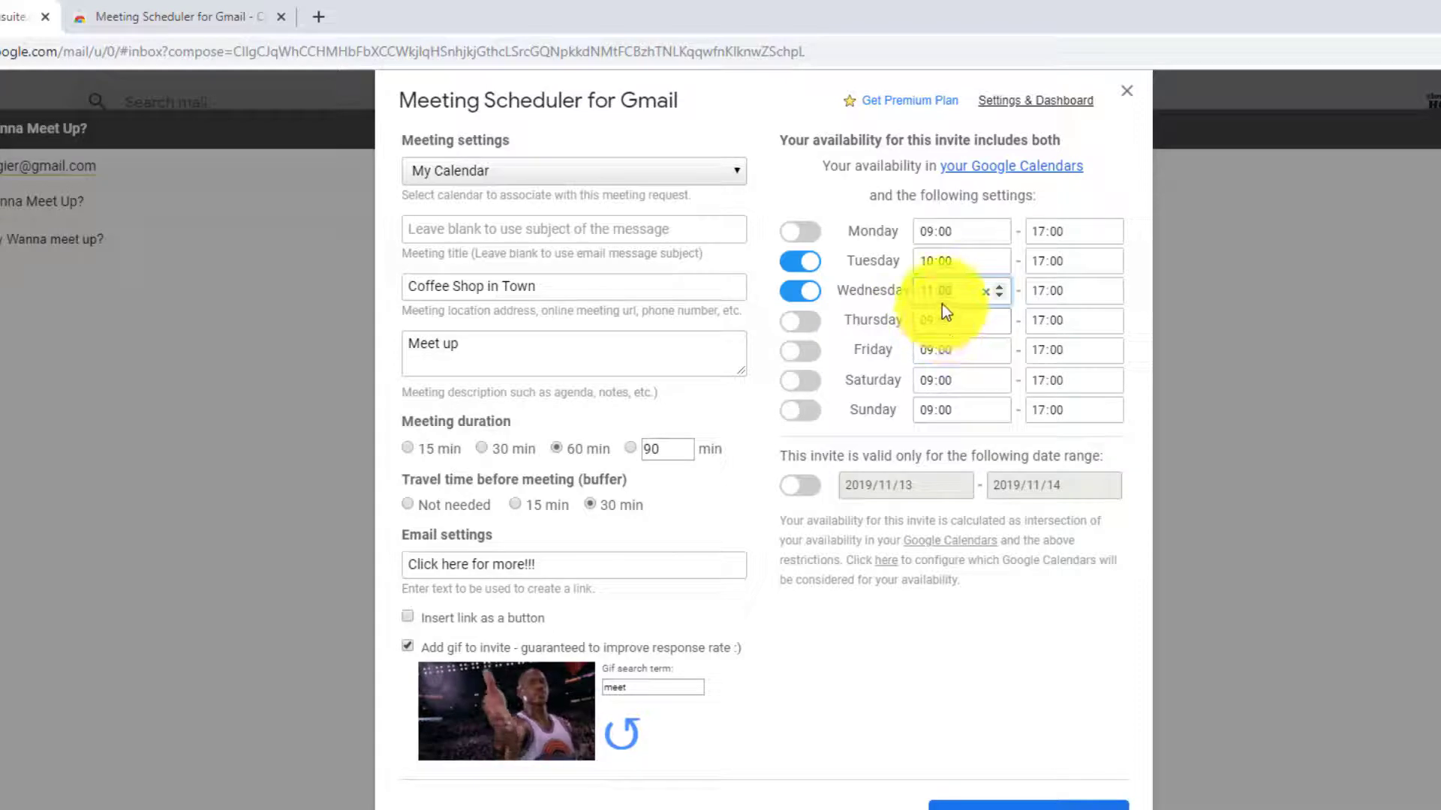
click(1037, 291)
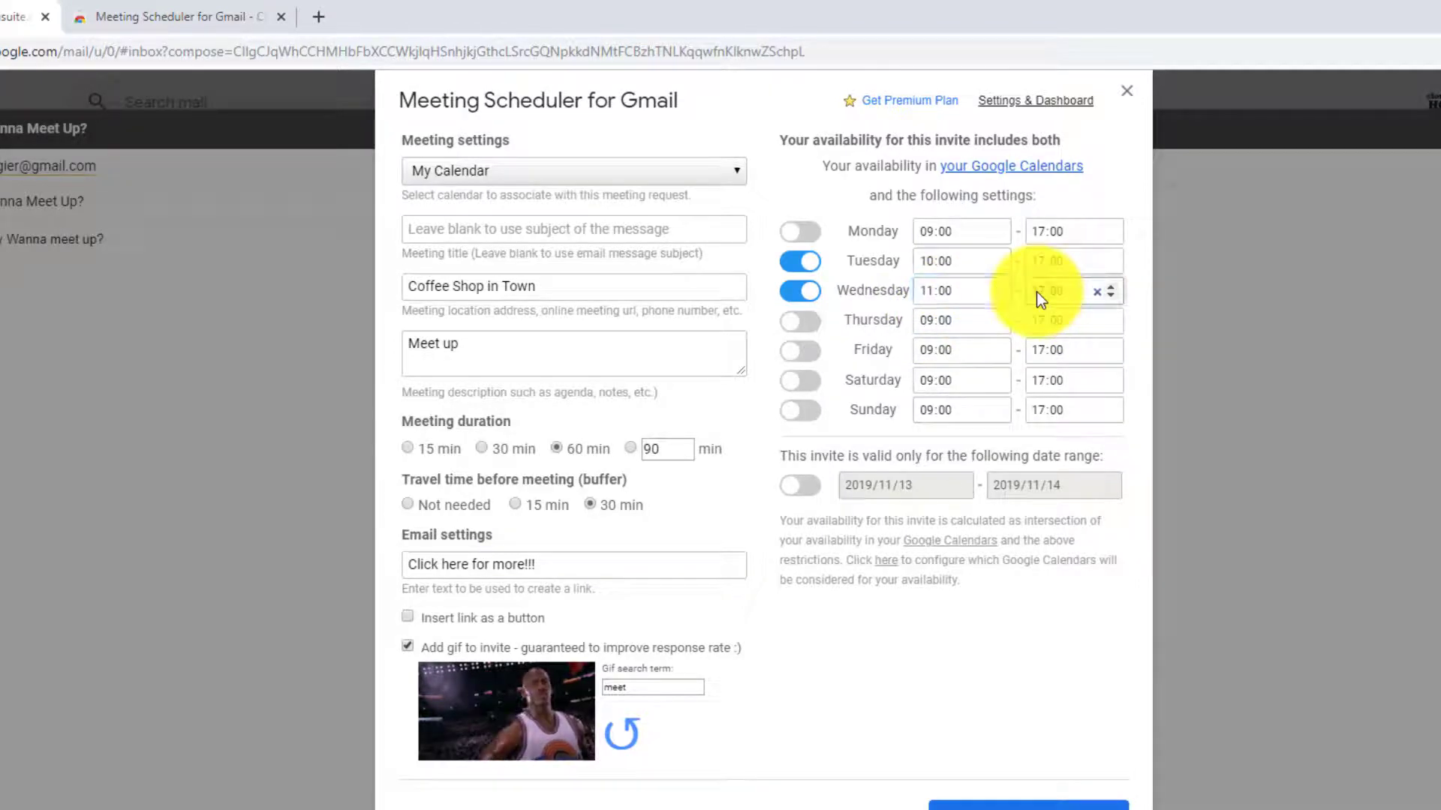
text(16)
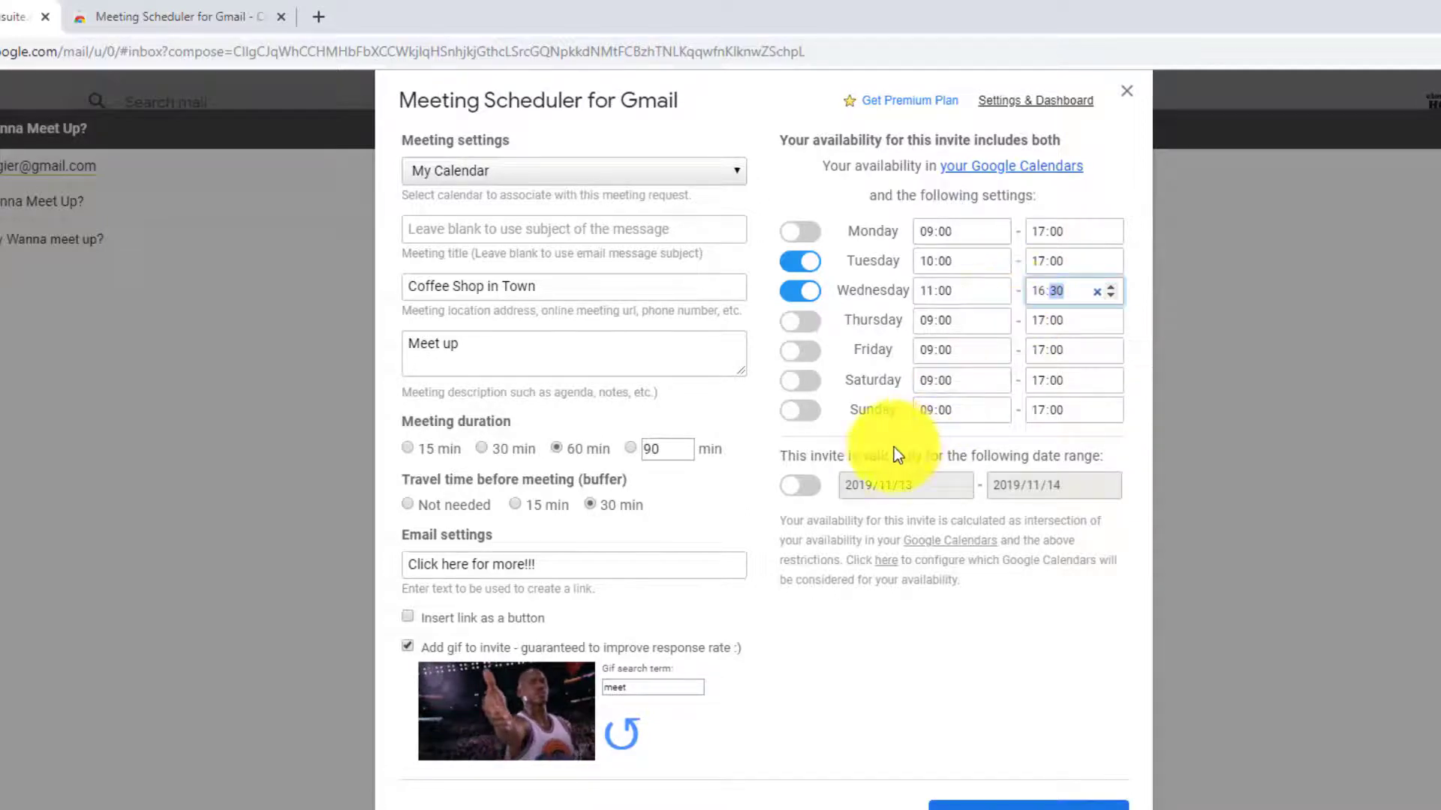
Limit the invite's validity to the date range 2019/11/13 to 2019/12/13.
click(801, 485)
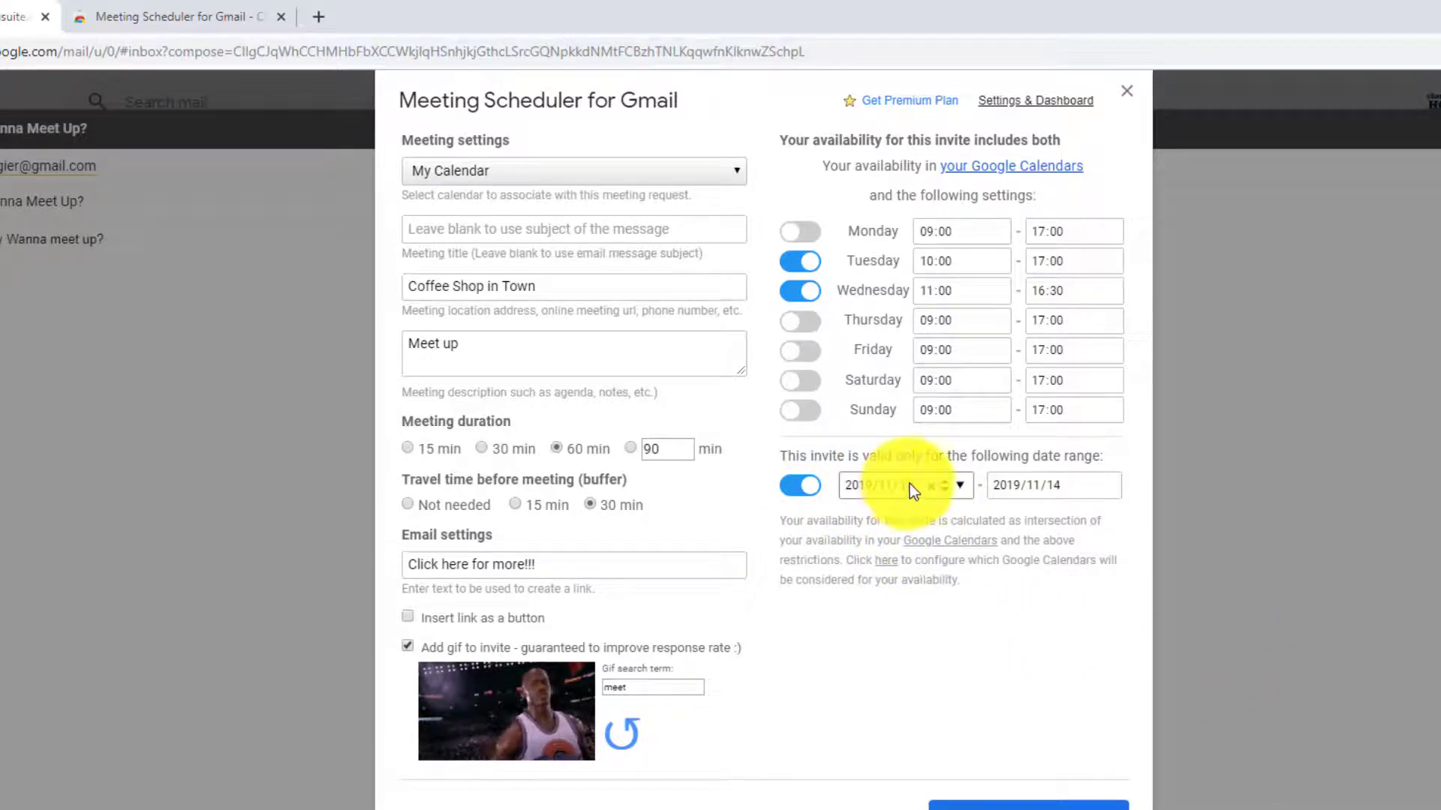
click(960, 486)
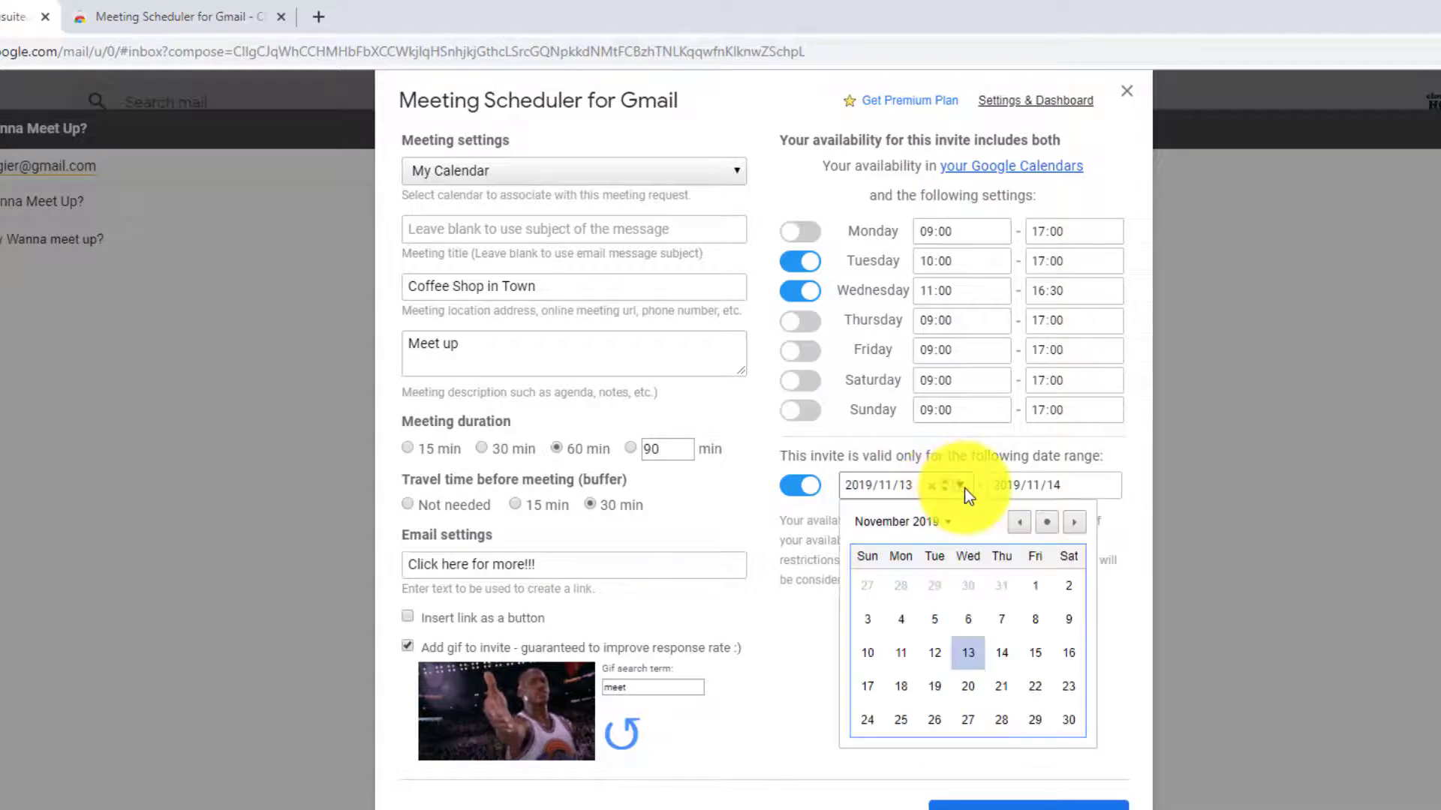
click(970, 656)
click(1078, 487)
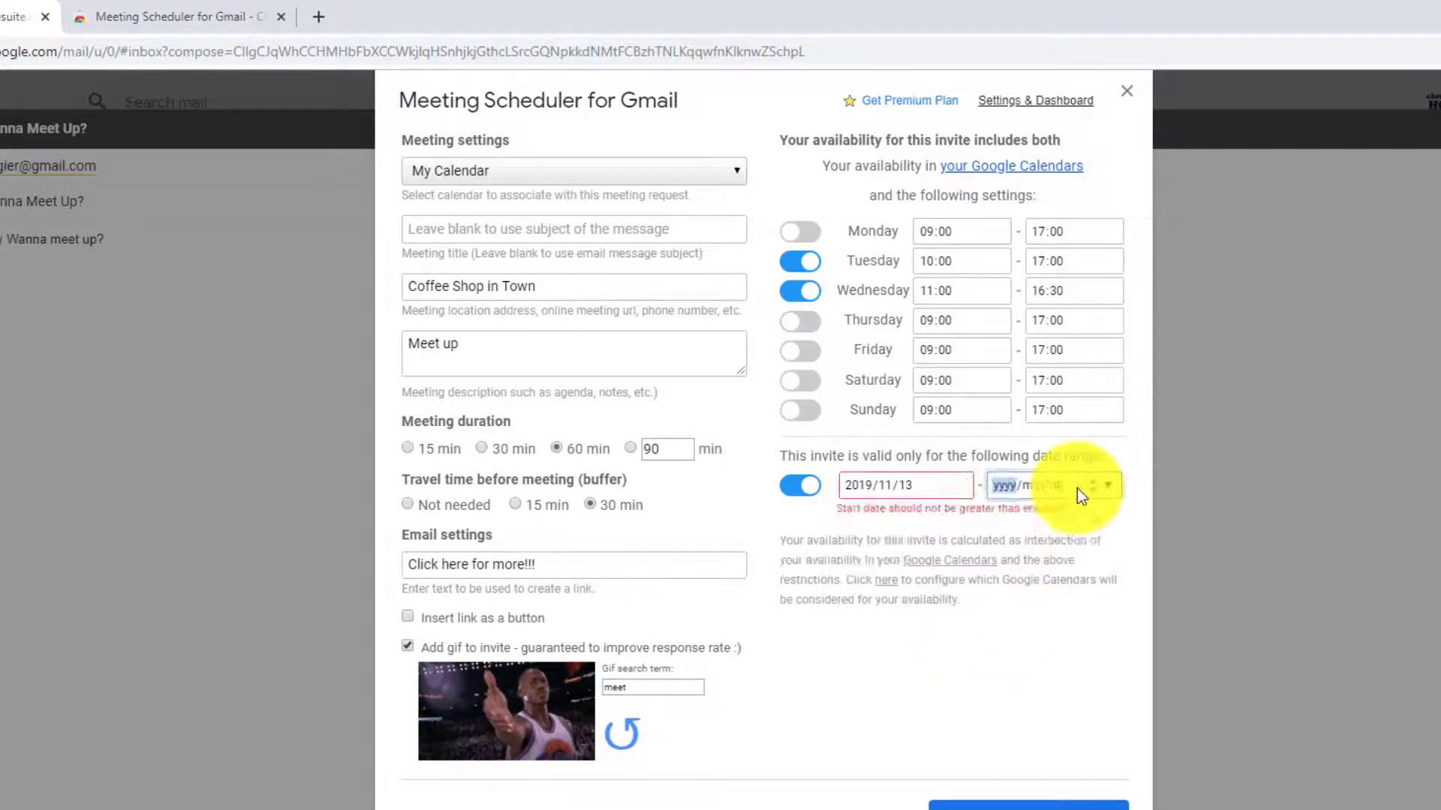
click(1107, 485)
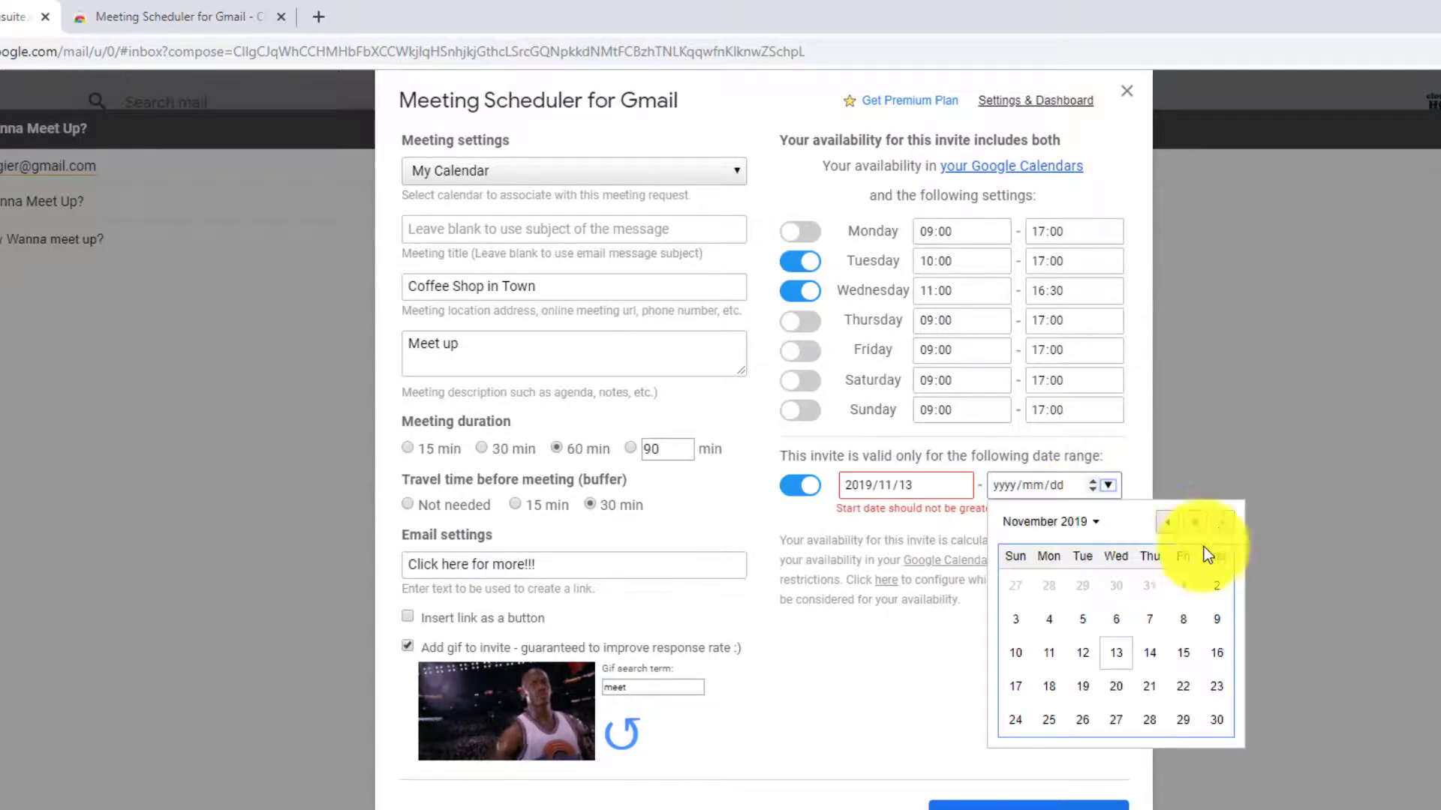
click(1223, 522)
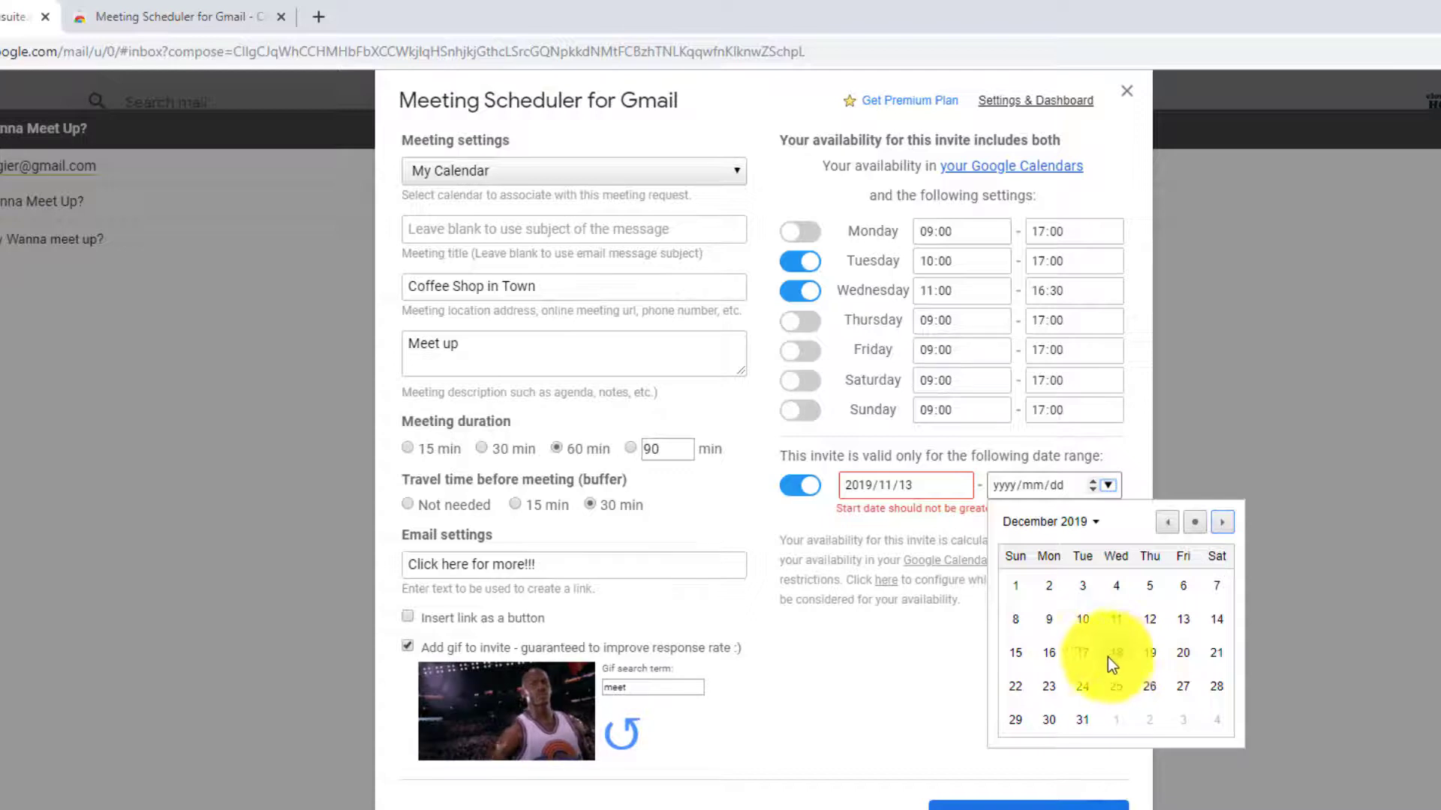
click(1182, 619)
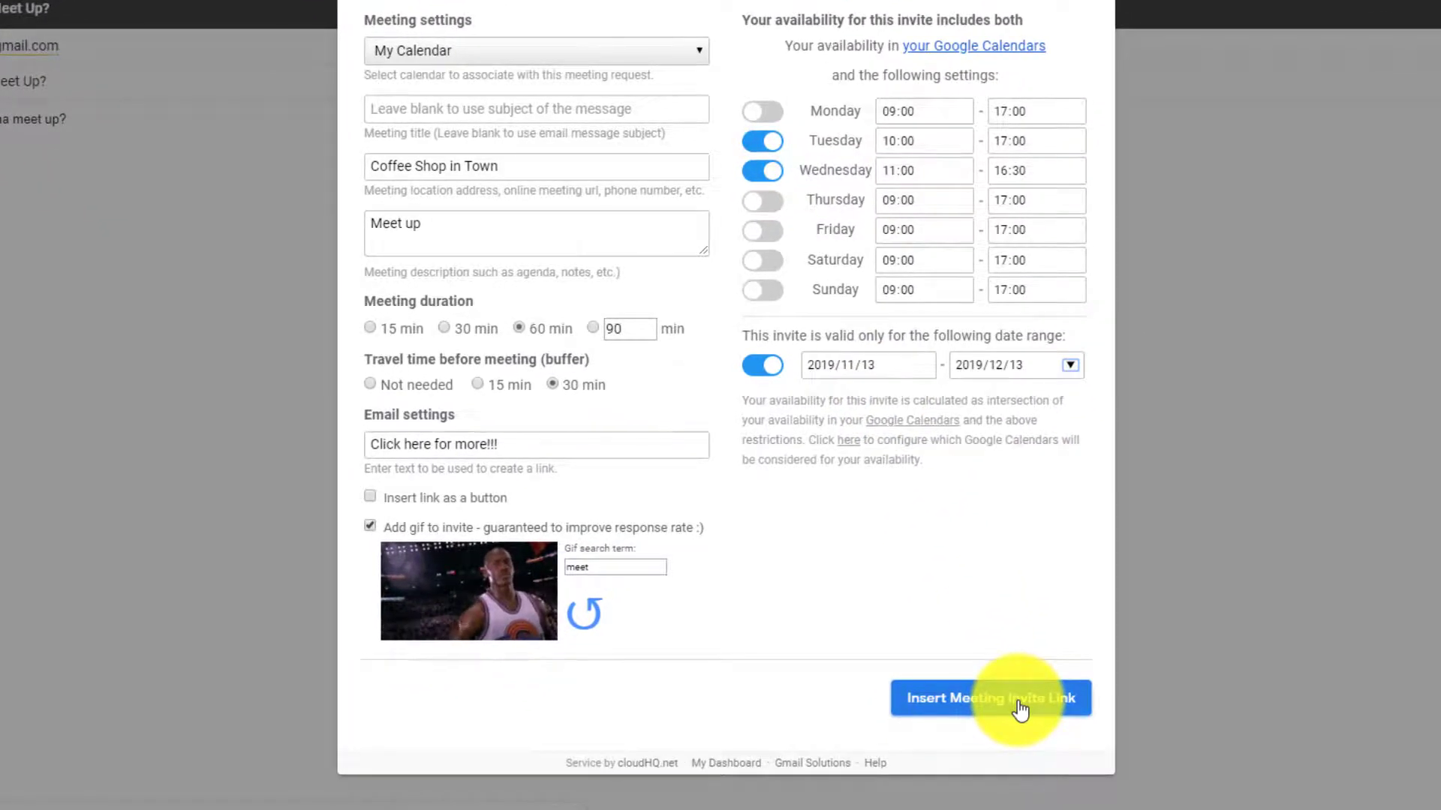
Insert the meeting invite link into the email, add a blank line above the link, and send the message.
click(1021, 709)
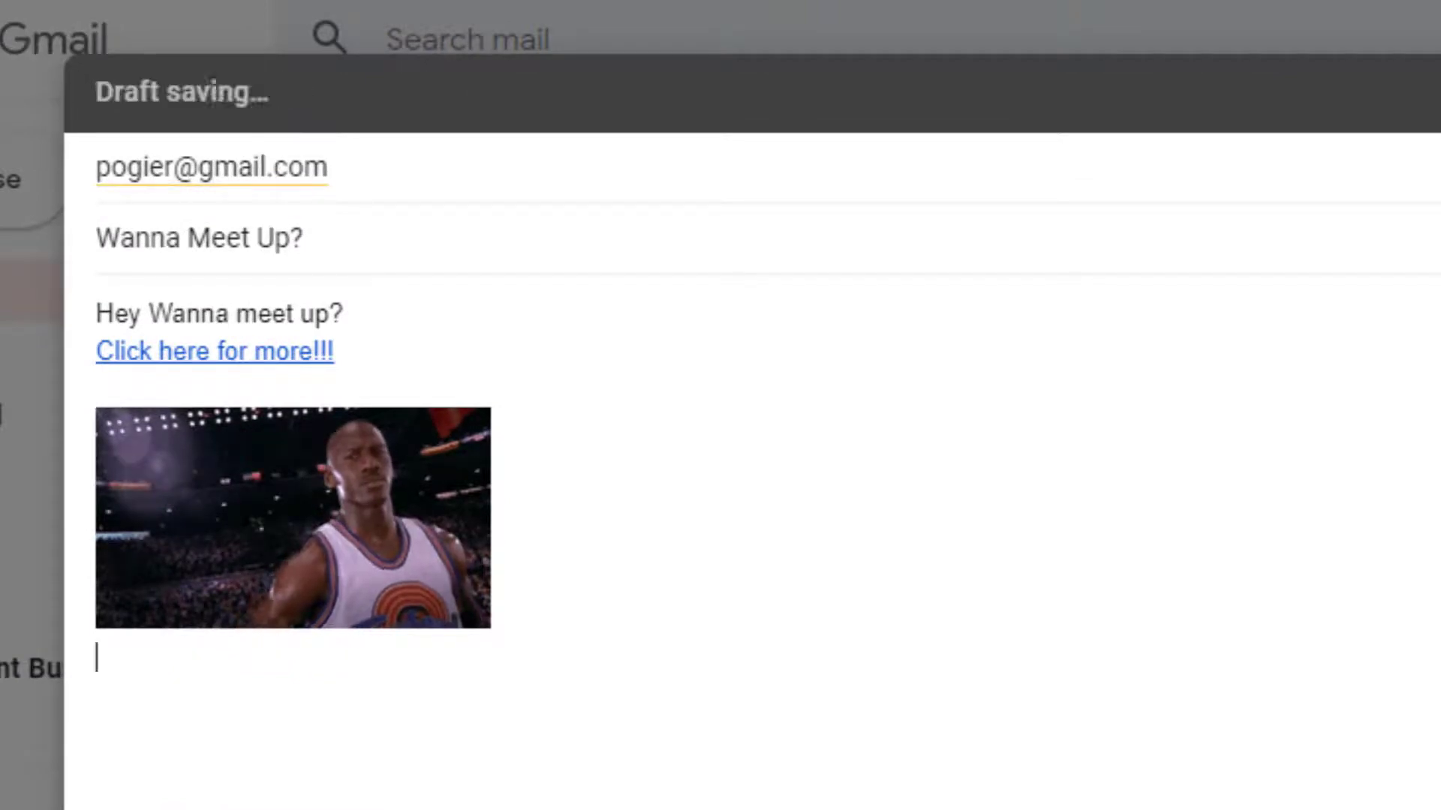
click(391, 314)
key(Return)
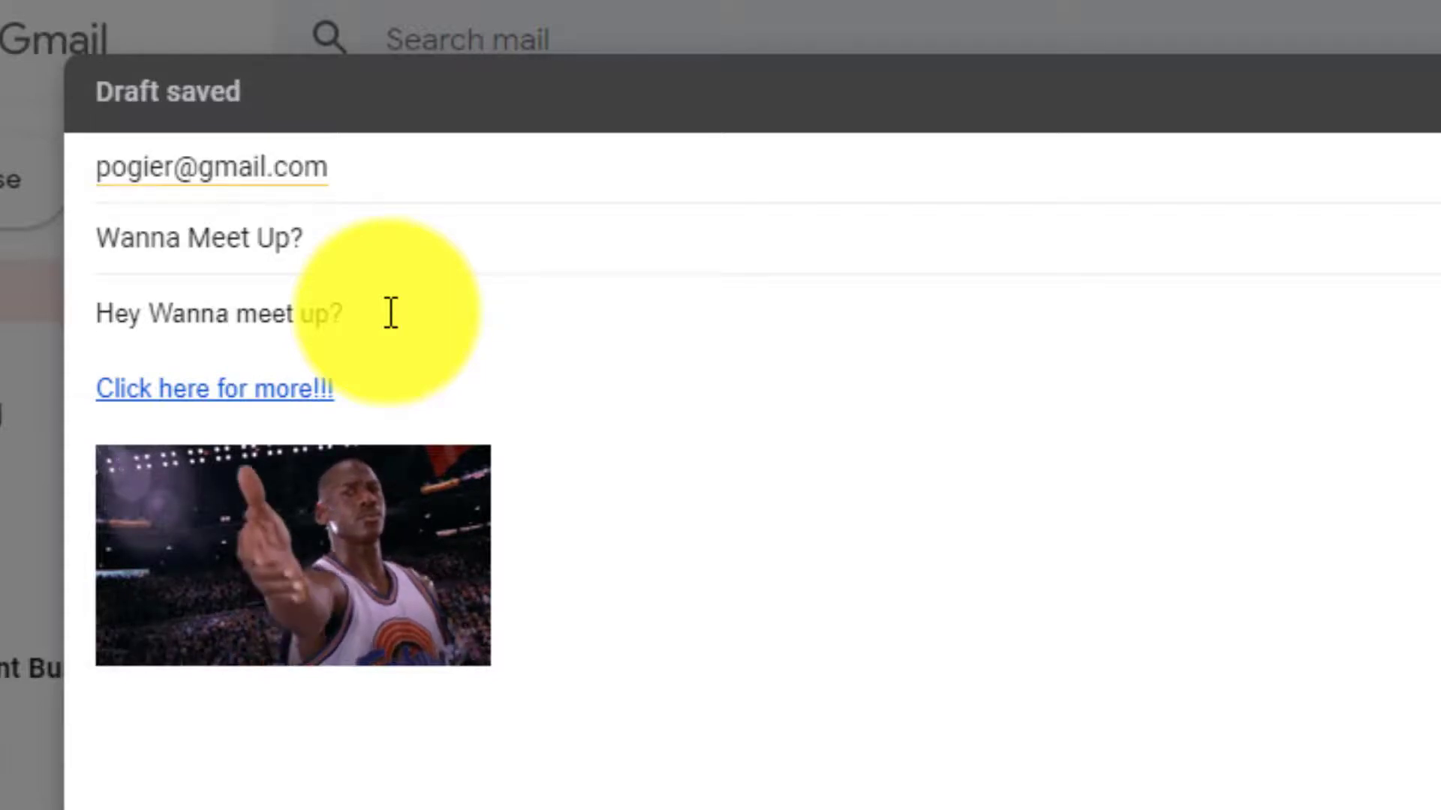
click(161, 759)
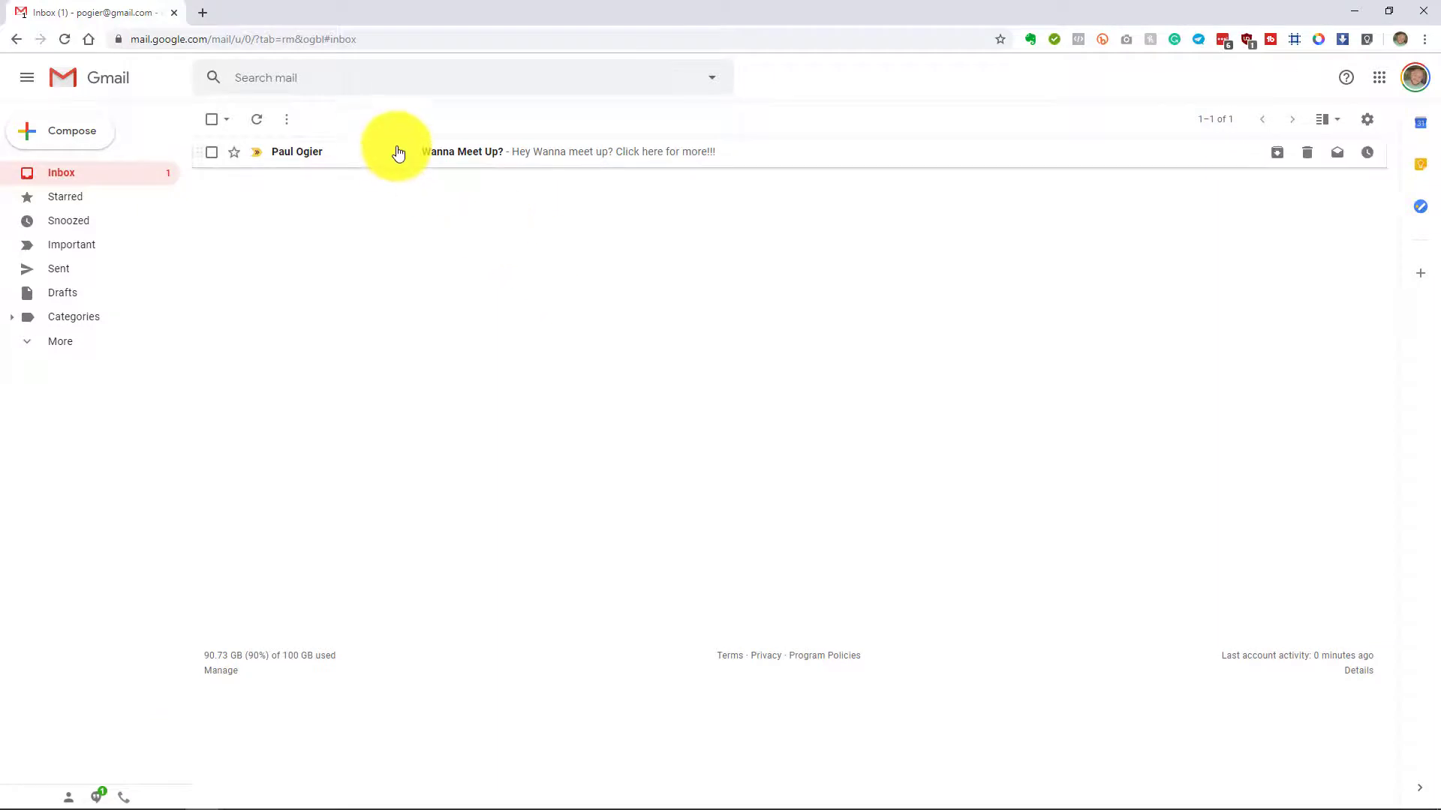
Using the invite link in the received "Wanna Meet Up?" email, book the meeting for 26 November 2019 at 10:30 am.
double_click(398, 153)
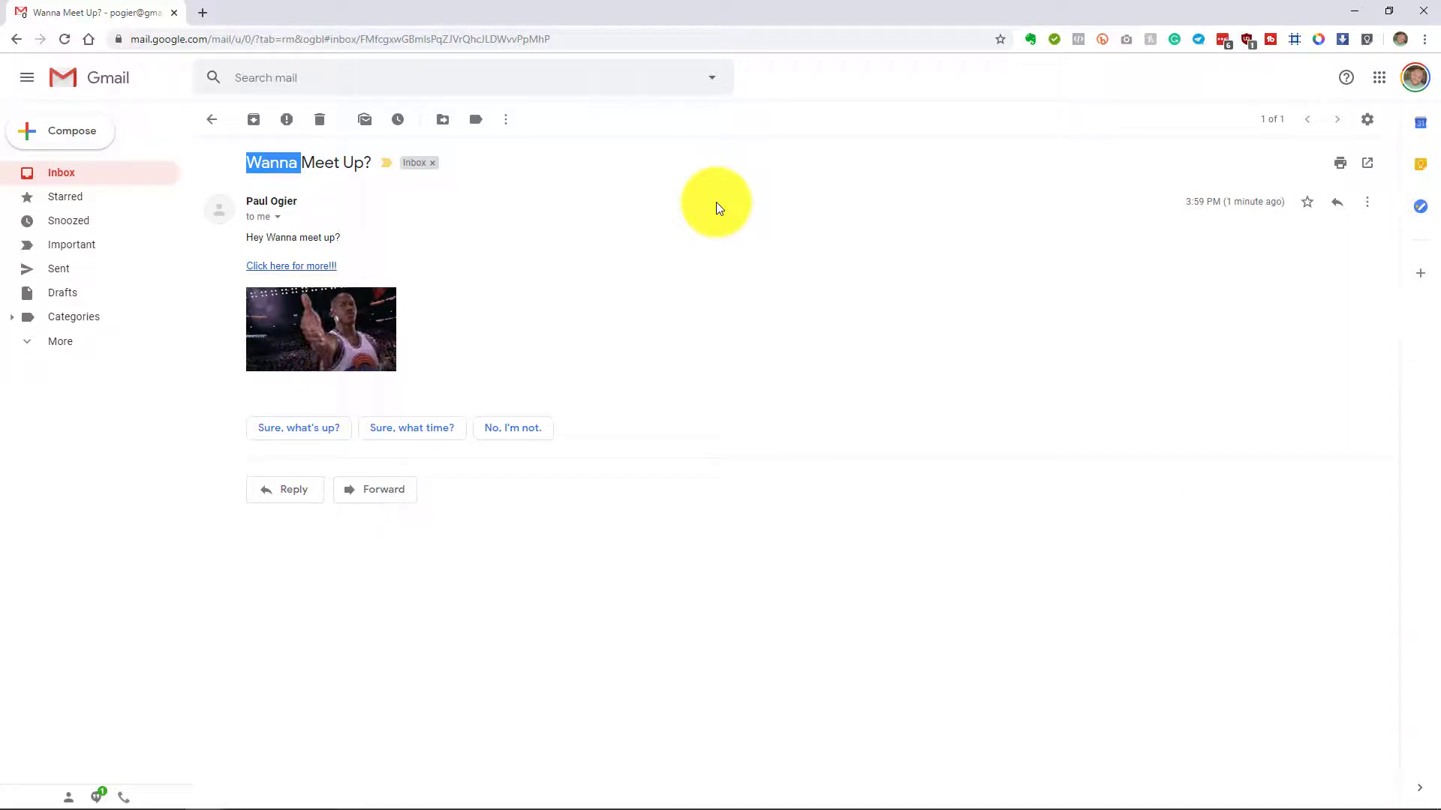
click(299, 270)
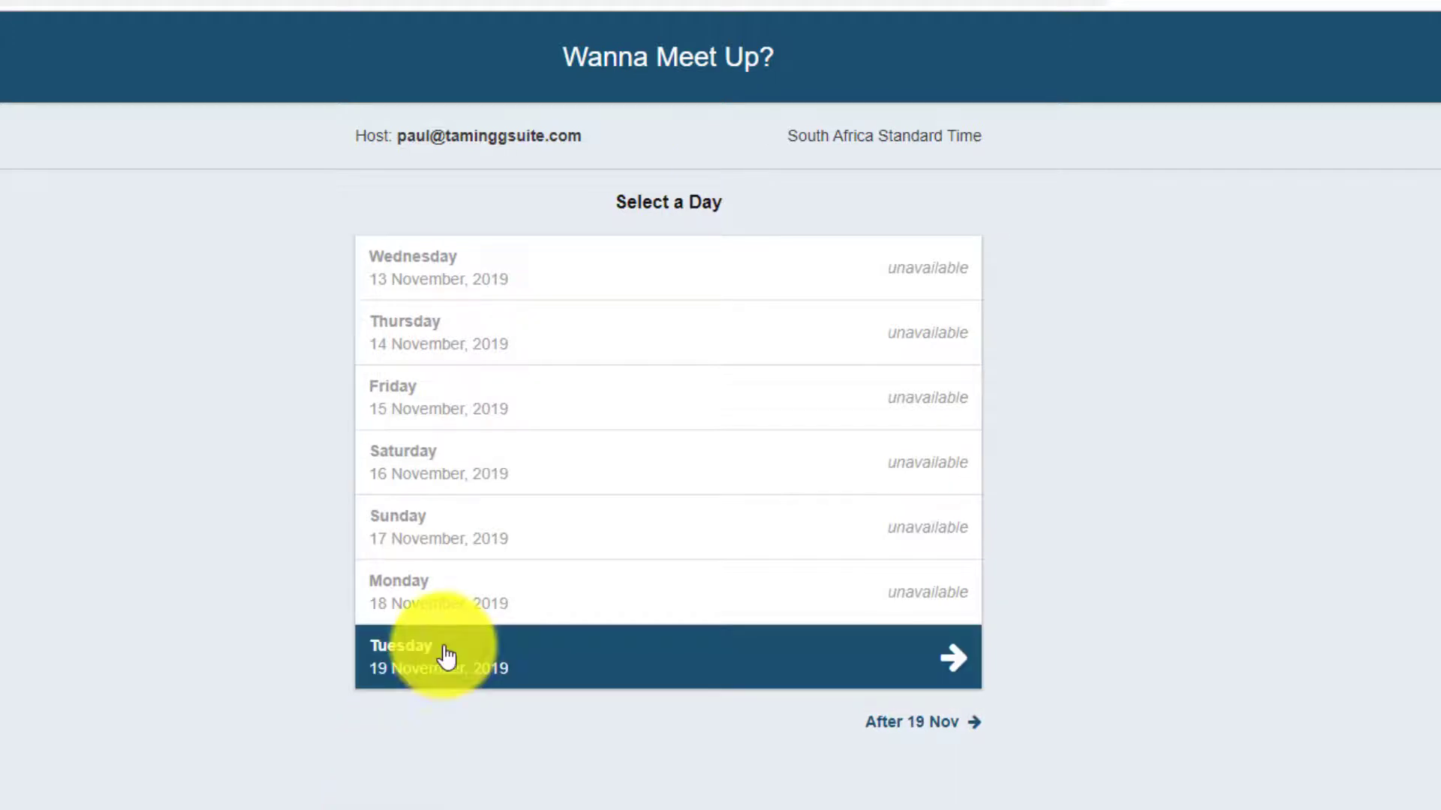
click(914, 723)
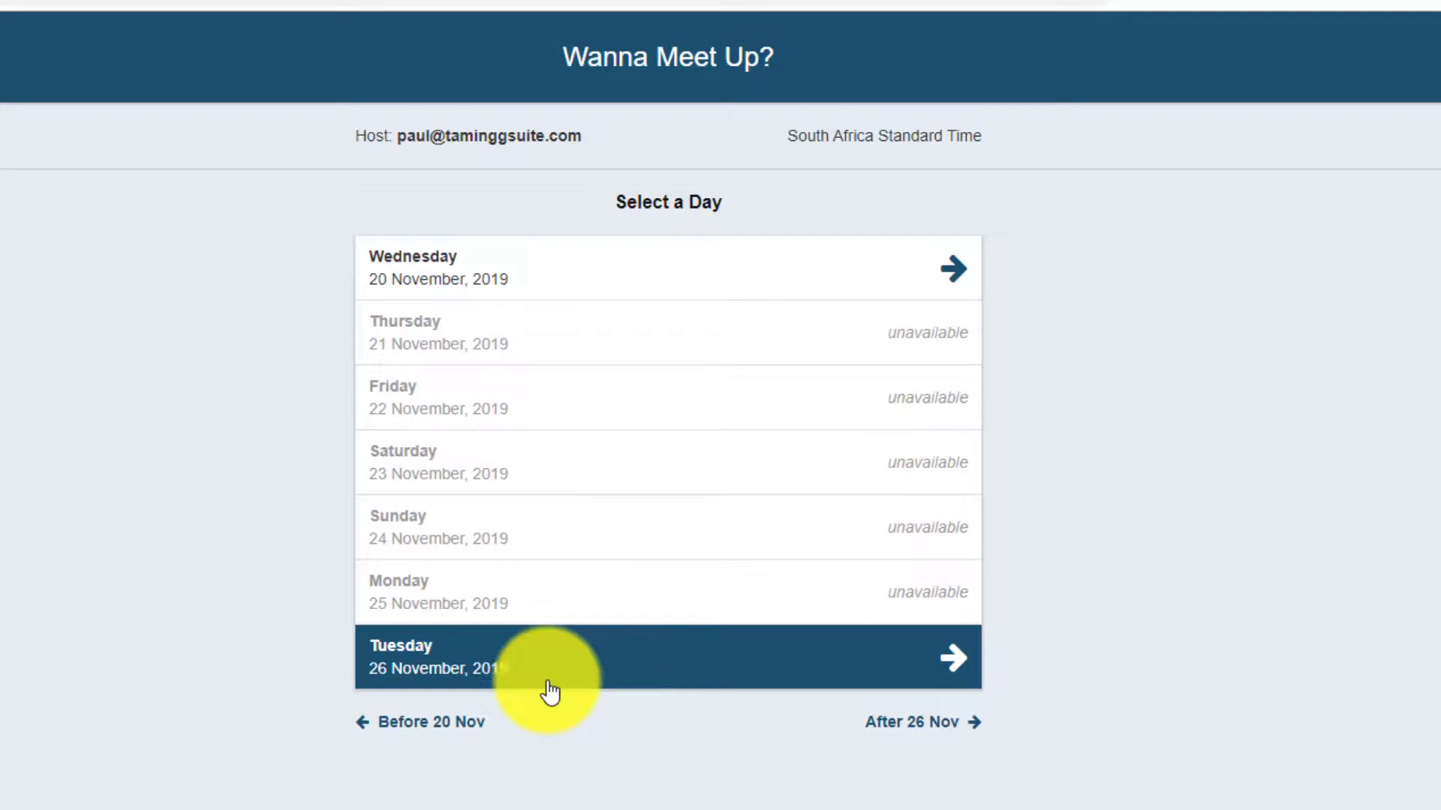
click(571, 667)
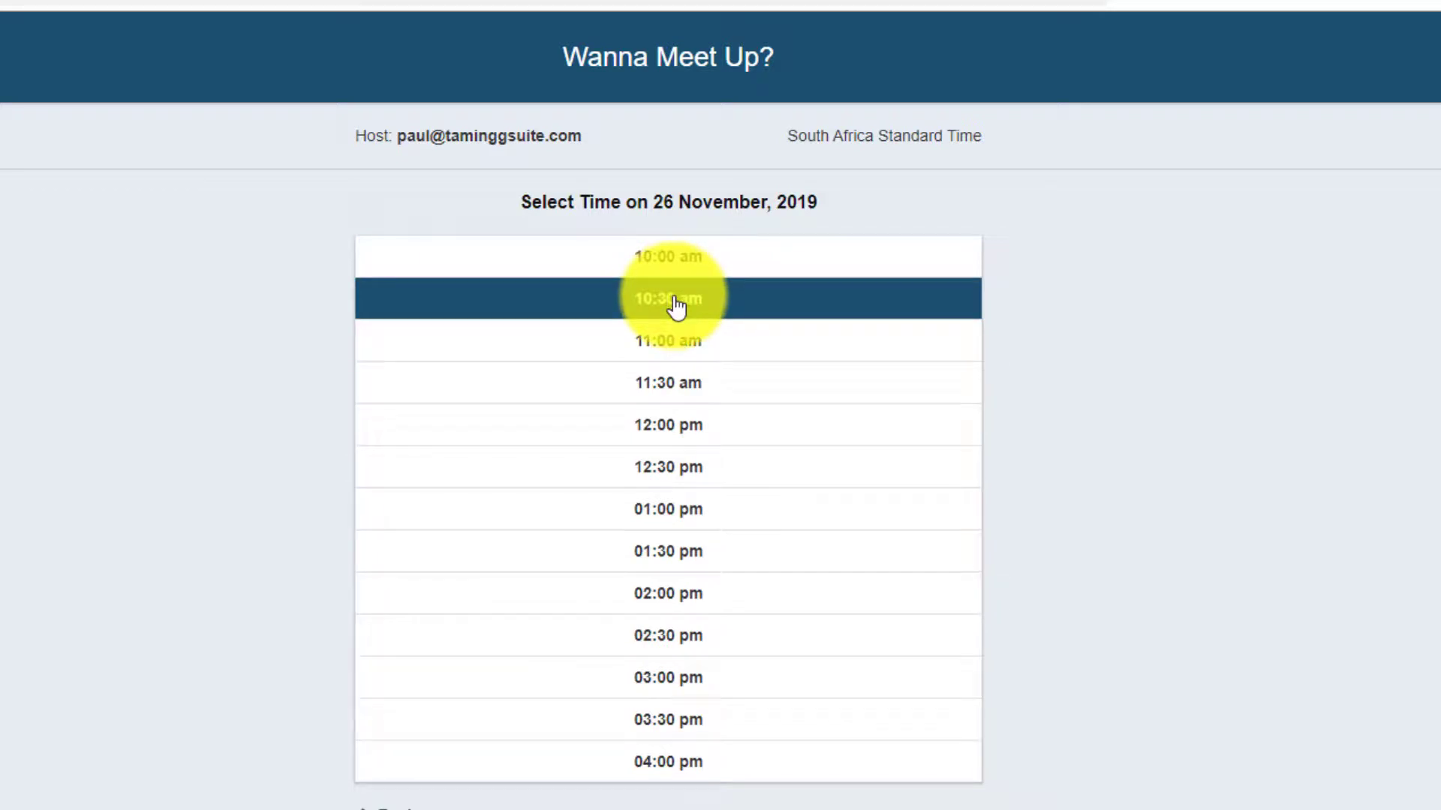
click(678, 307)
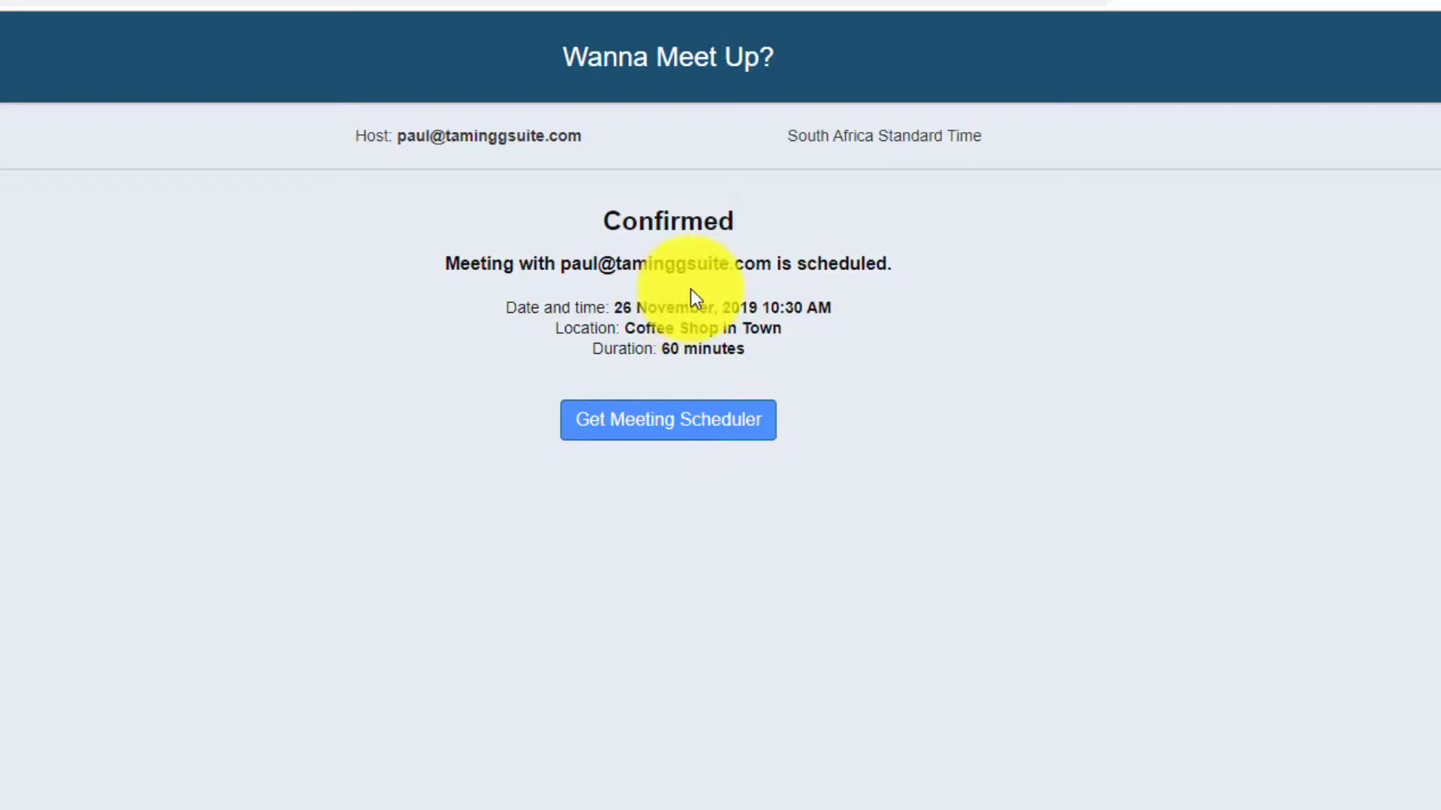
Review the date and time, location and duration on the meeting confirmation page.
drag(544, 308, 833, 304)
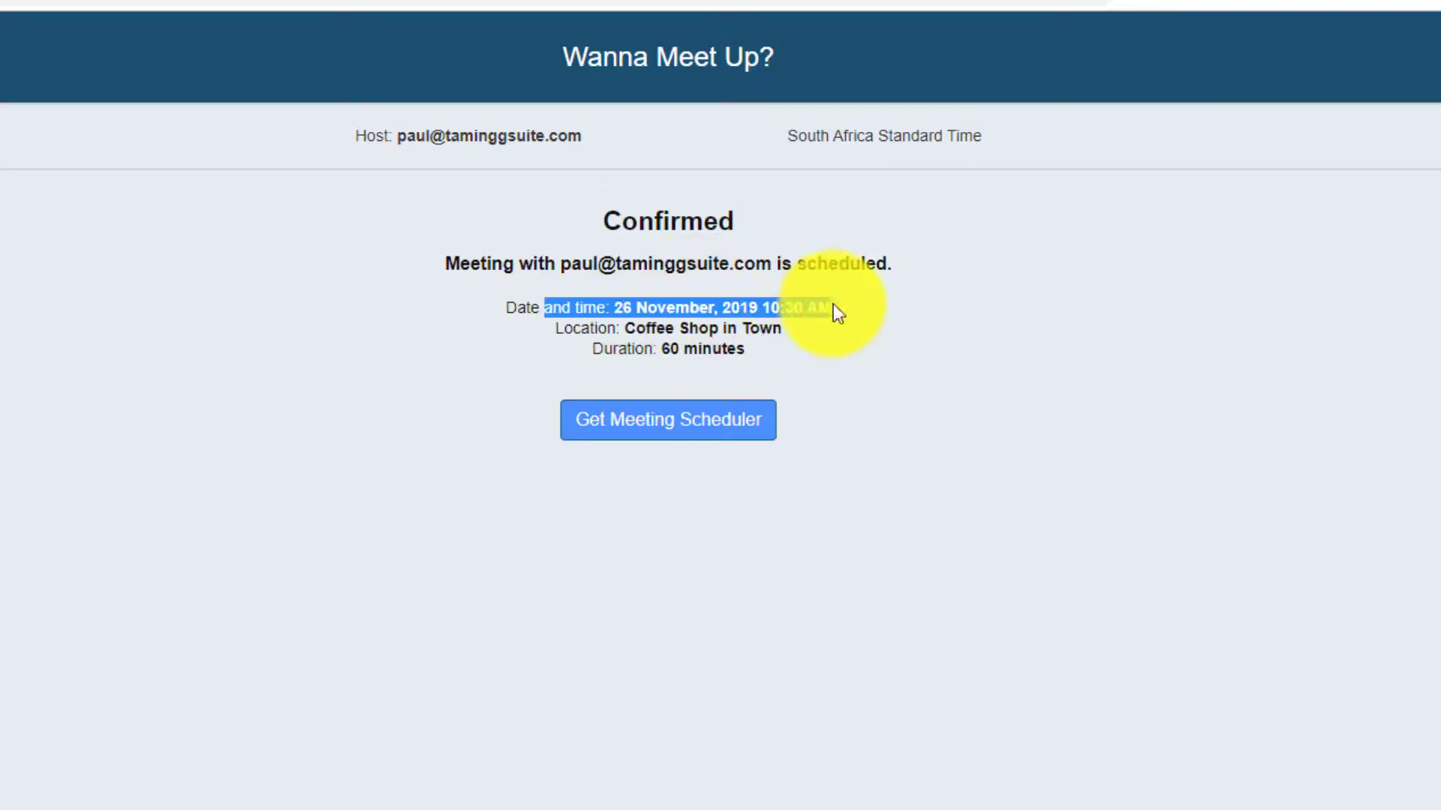
drag(589, 329, 812, 331)
click(597, 348)
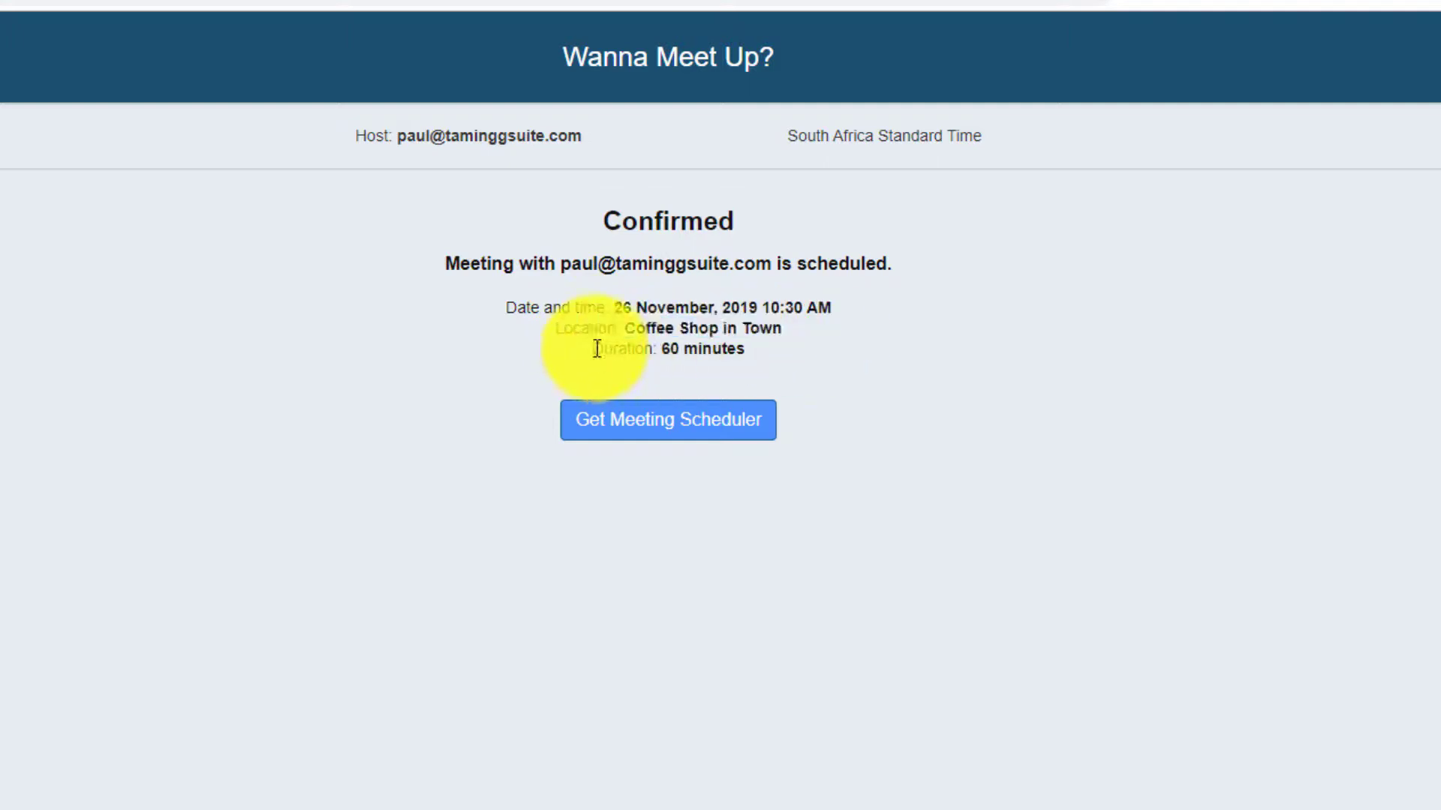
drag(598, 348, 748, 343)
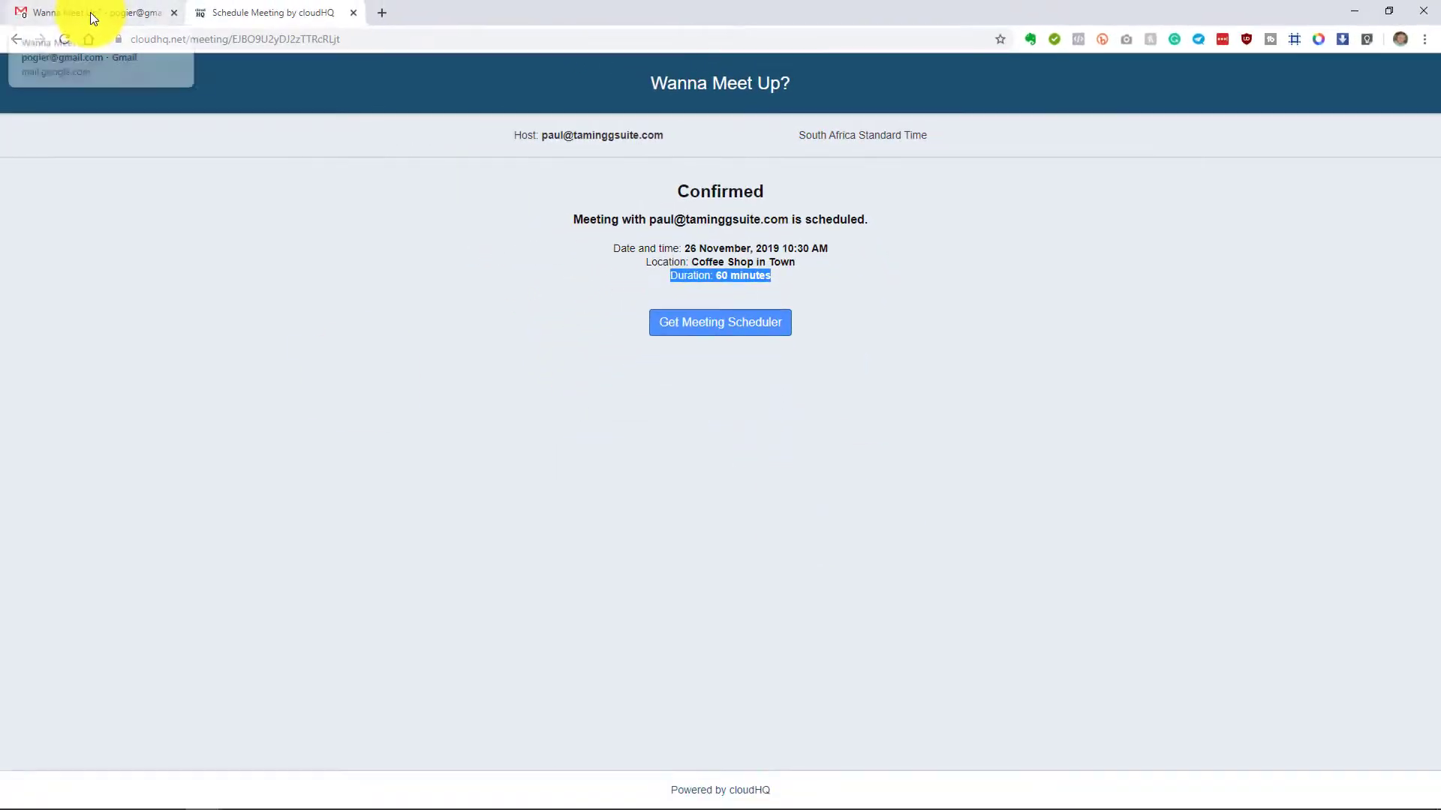
Switch to the recipient's Google Calendar and review the details of the "Wanna Meet Up?" event on November 26.
click(90, 12)
click(1378, 77)
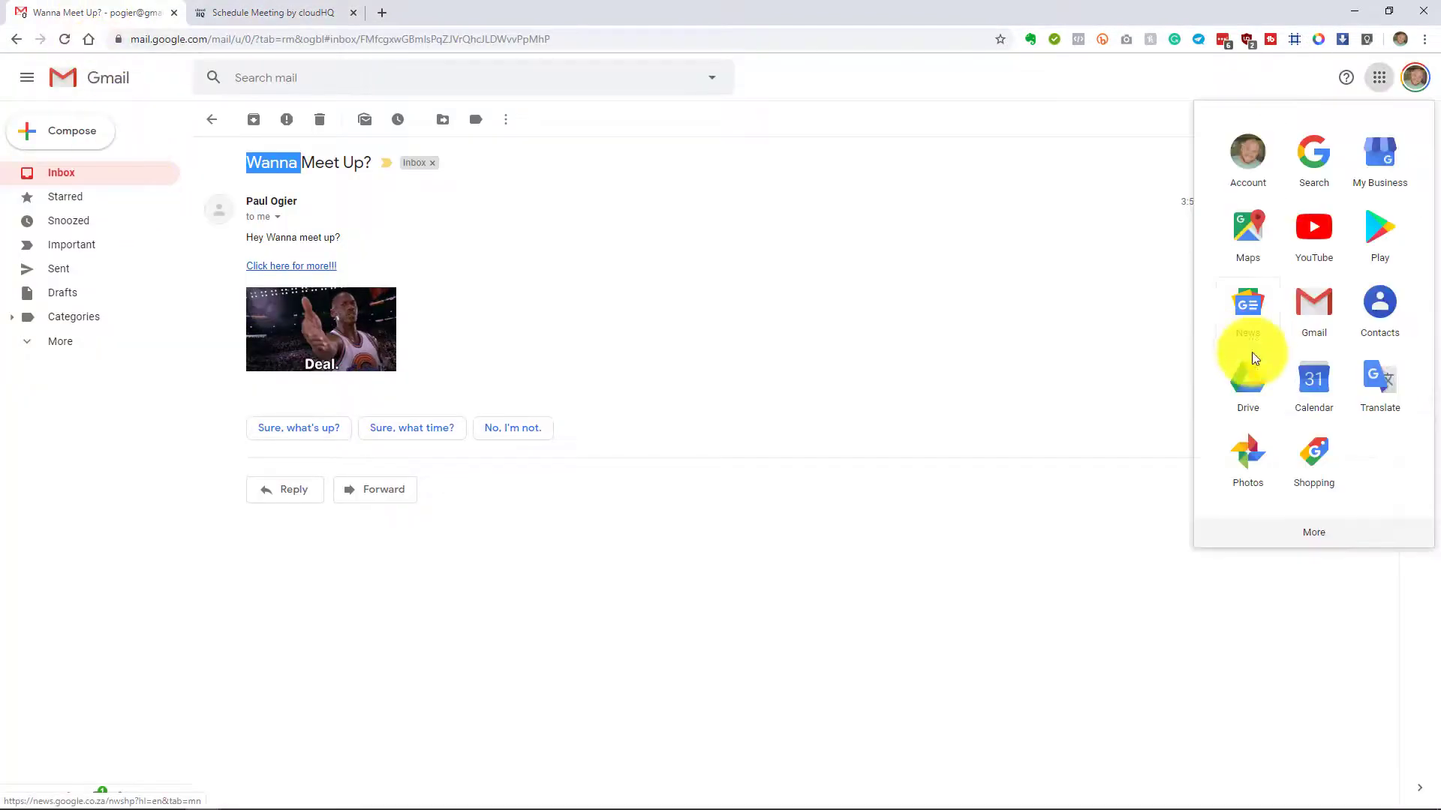
click(1314, 383)
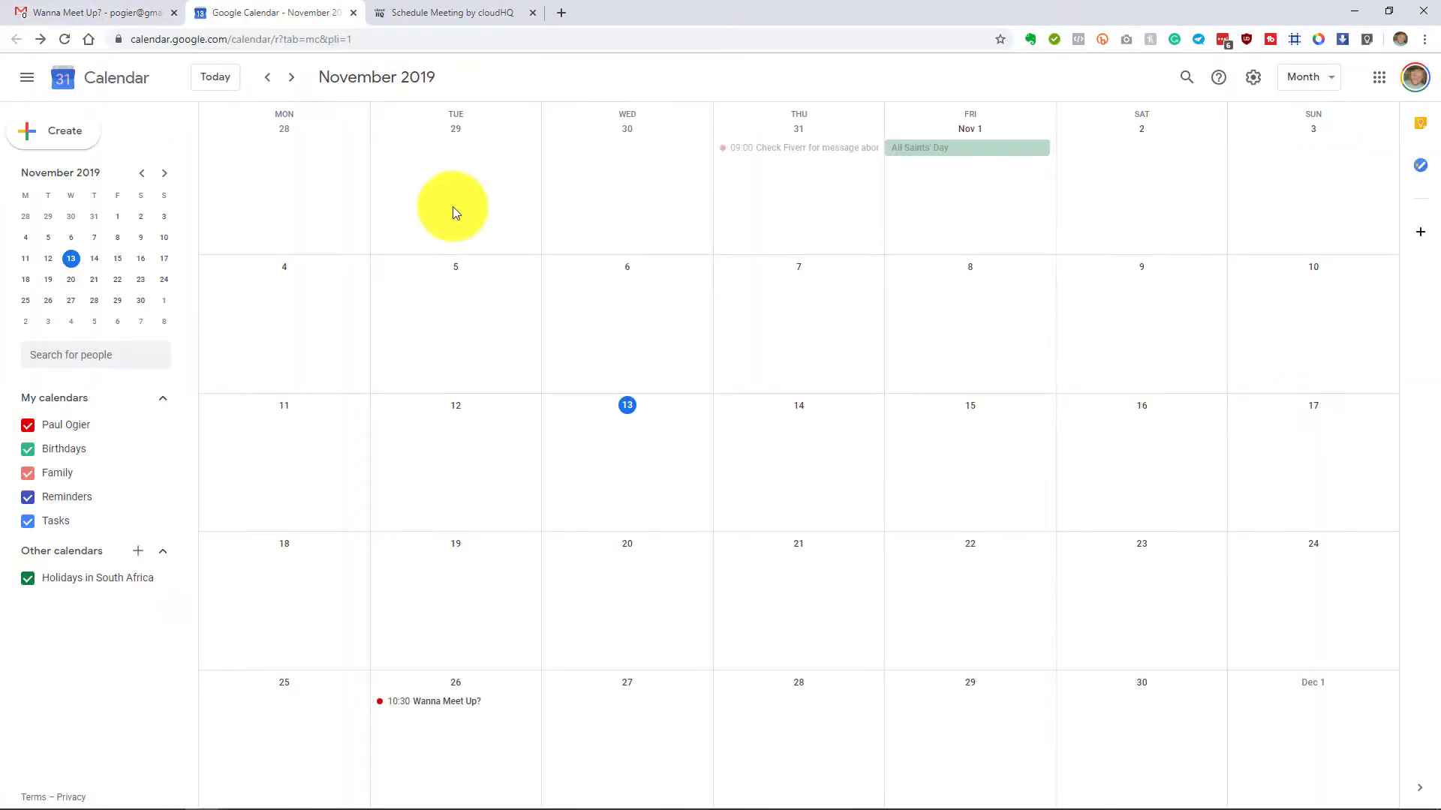
click(463, 707)
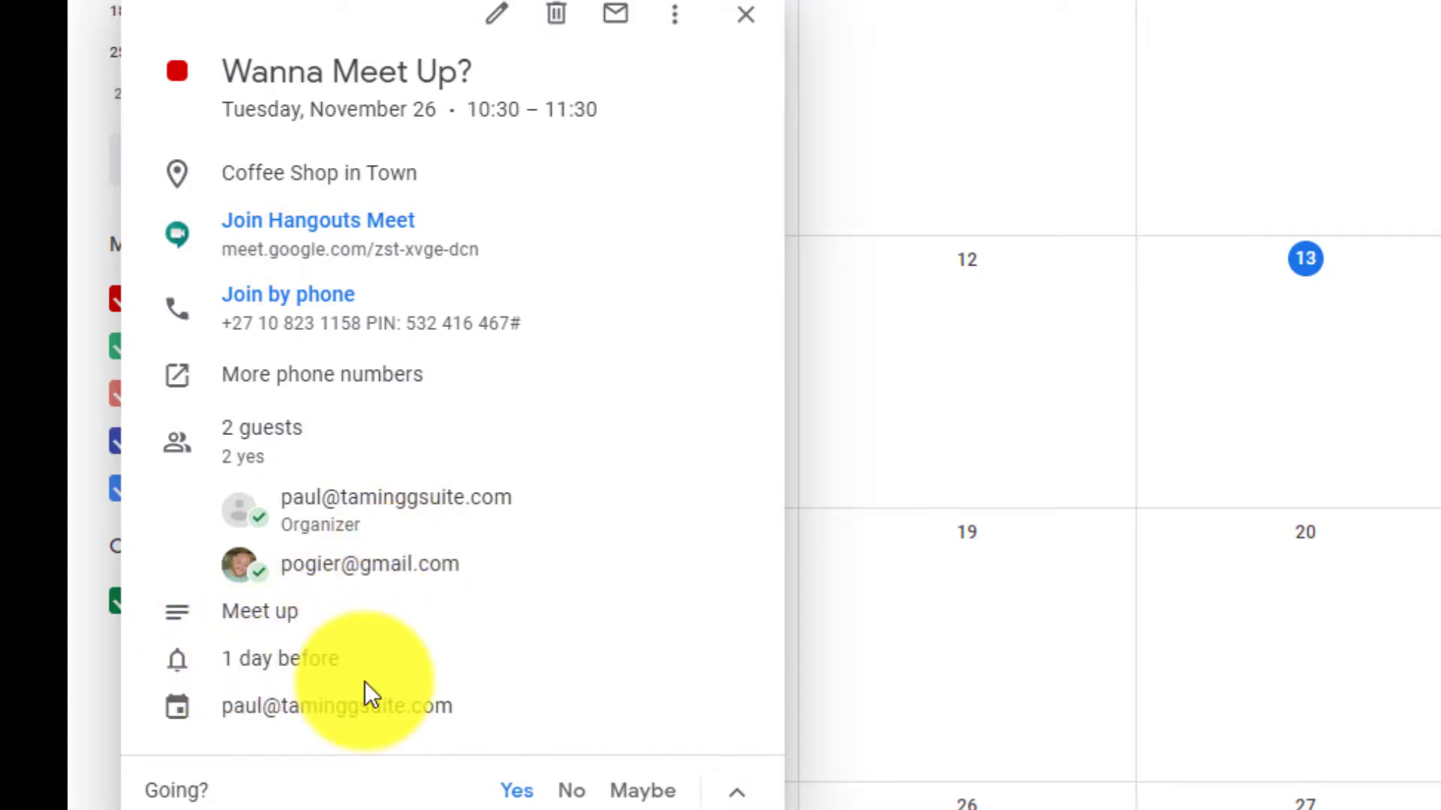
click(746, 13)
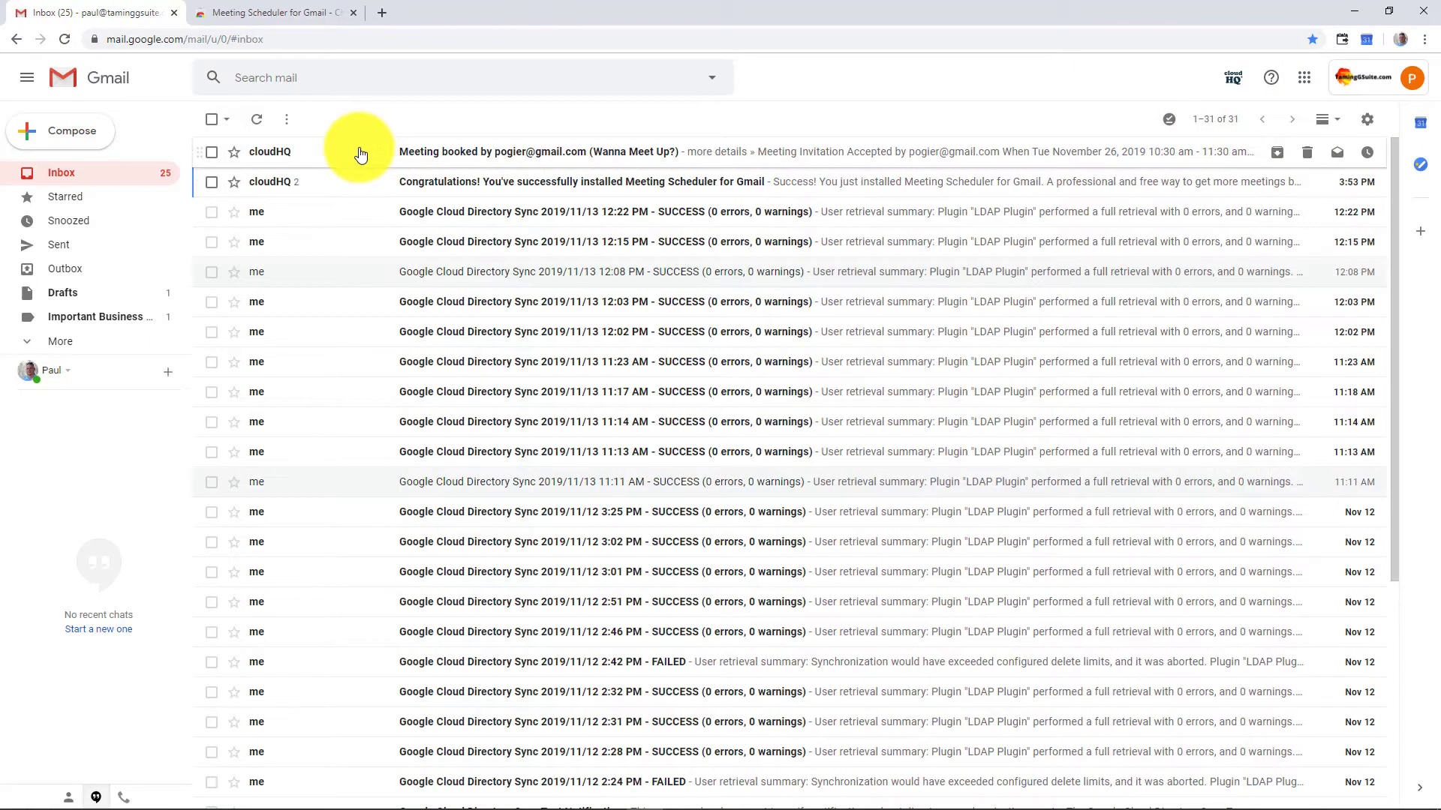
Read the cloudHQ meeting booked notification in the organizer's inbox and switch to the organizer's Google Calendar.
click(500, 156)
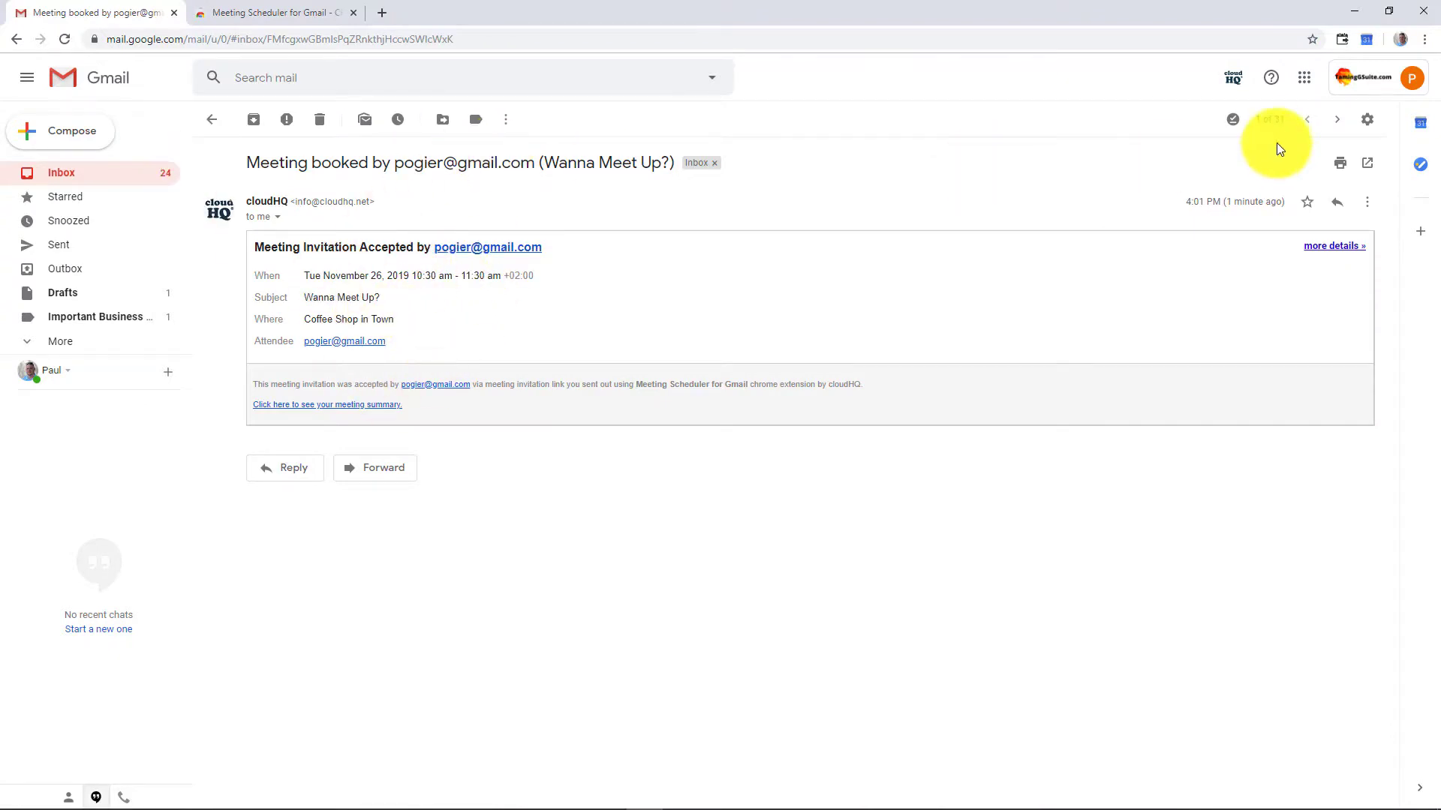
click(1304, 77)
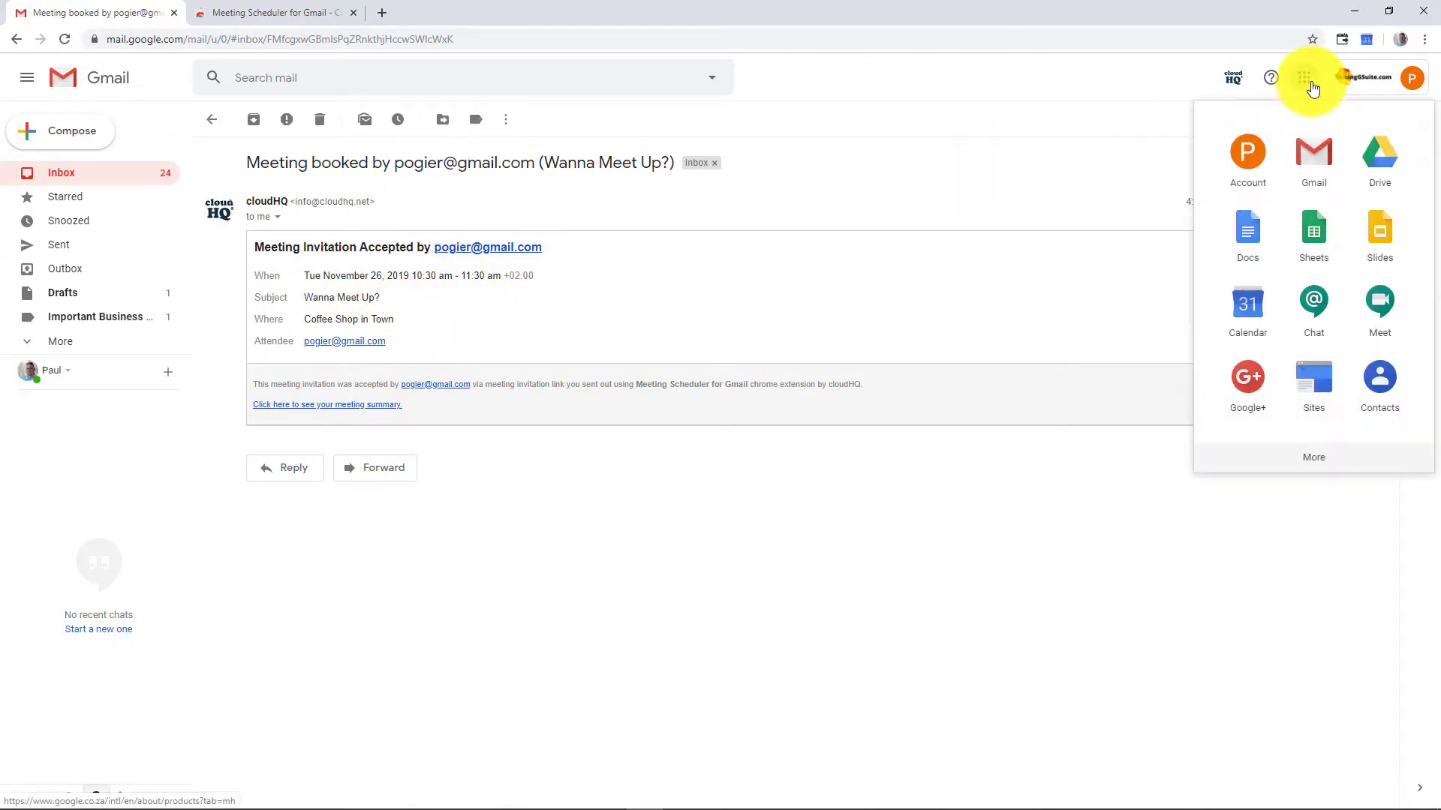
click(1263, 305)
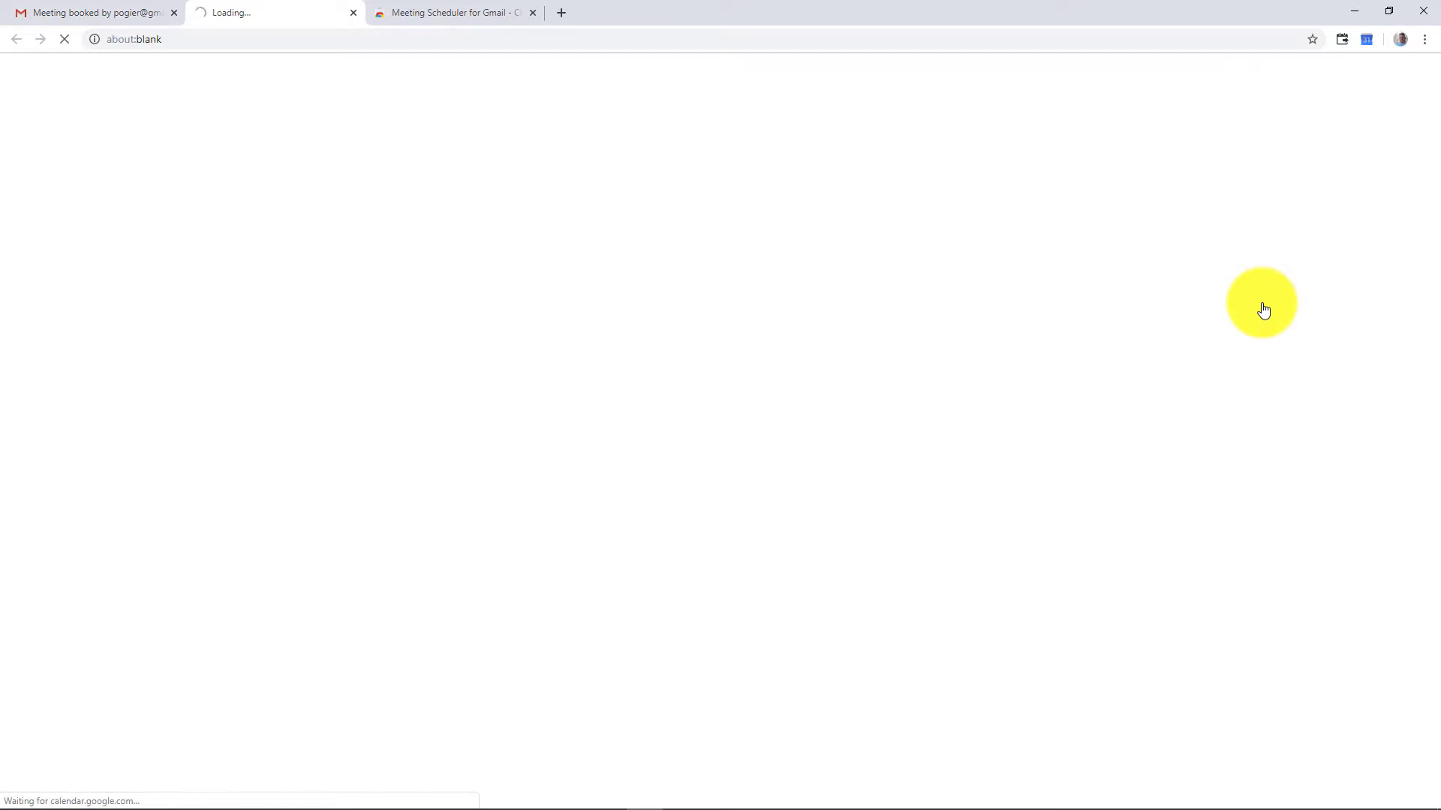